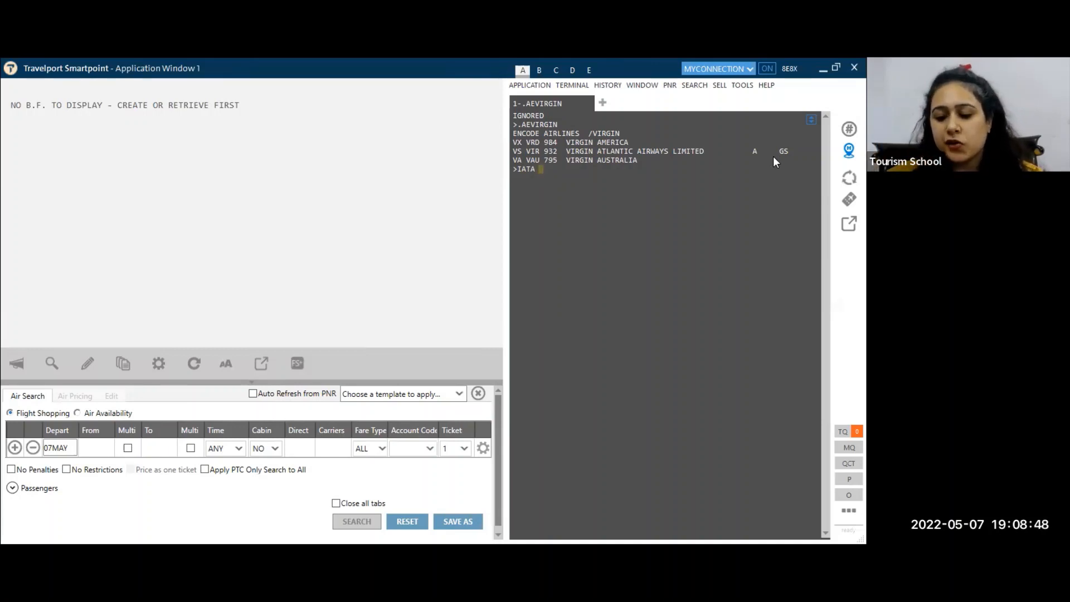
# - Clear the stray text from the command line and encode the airline name Delta with .AEDELTA
pyautogui.press('BackSpace')
pyautogui.press('BackSpace')
pyautogui.press('BackSpace')
pyautogui.press('BackSpace')
pyautogui.press('BackSpace')
pyautogui.write('.AE')
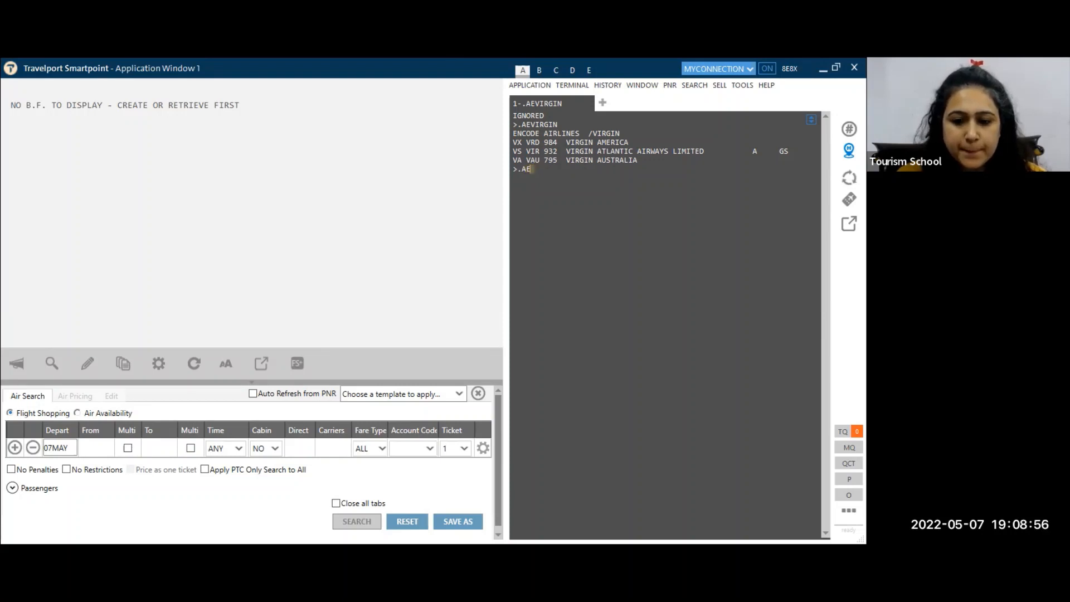
pyautogui.write('DELTA')
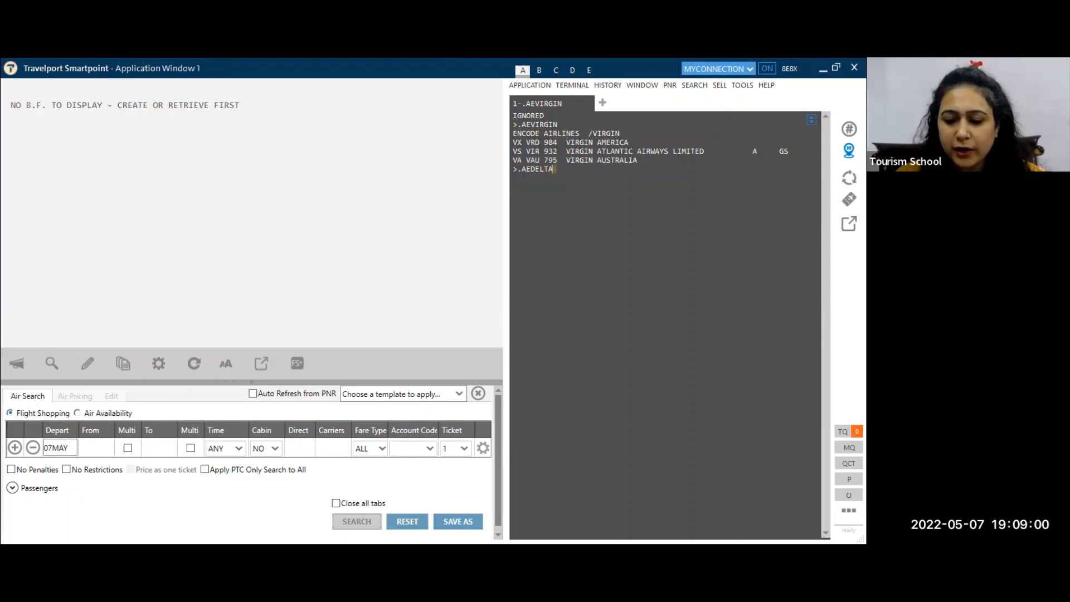
pyautogui.press('Return')
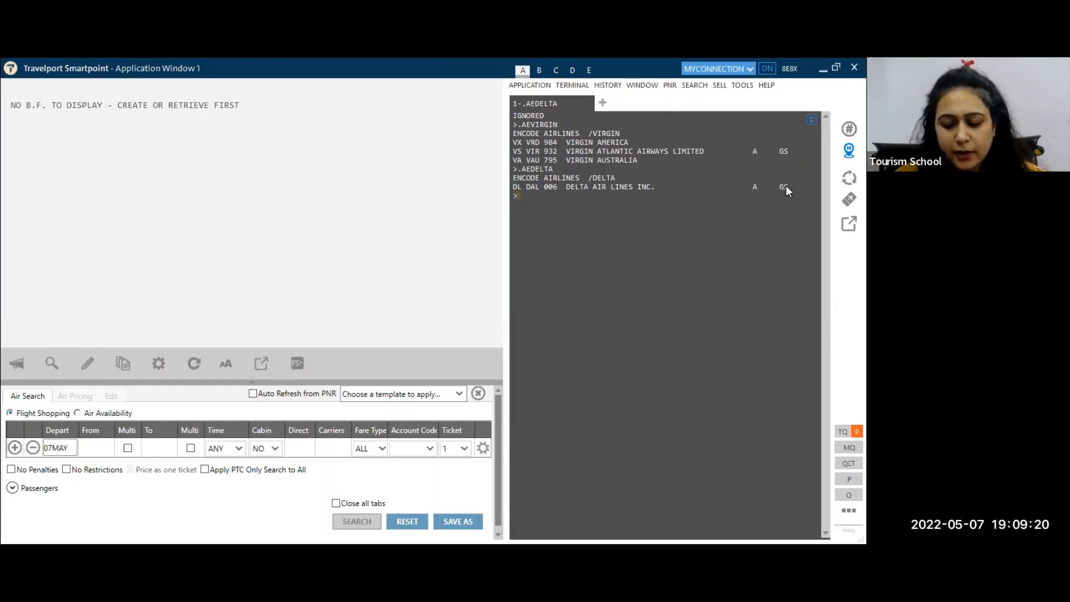
# - Decode the airline codes SU and KL with the entries .ADSU and .ADKL
pyautogui.write('AD')
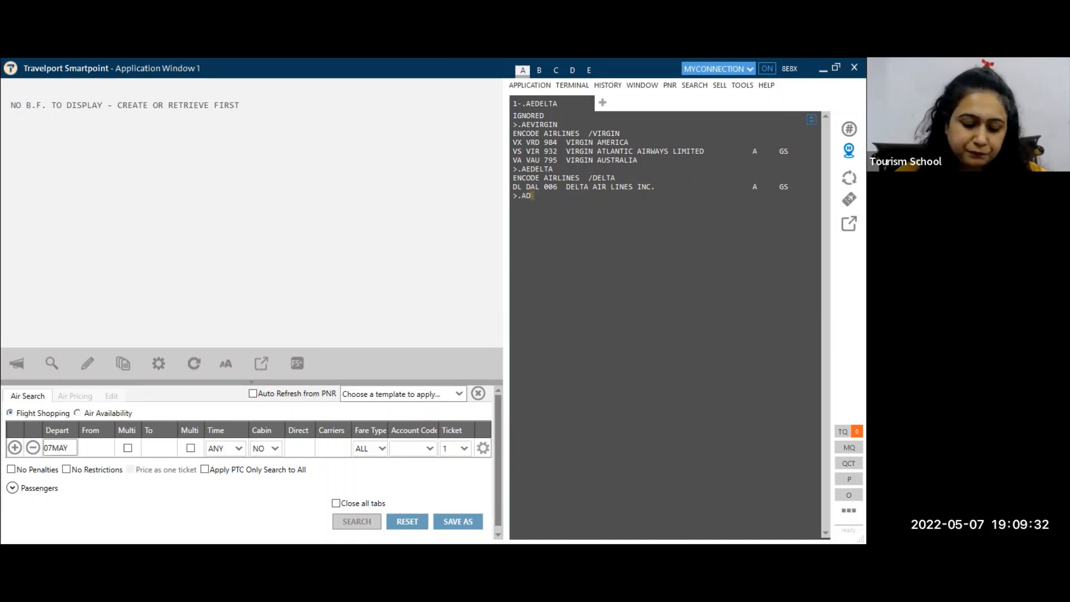
pyautogui.write('SU')
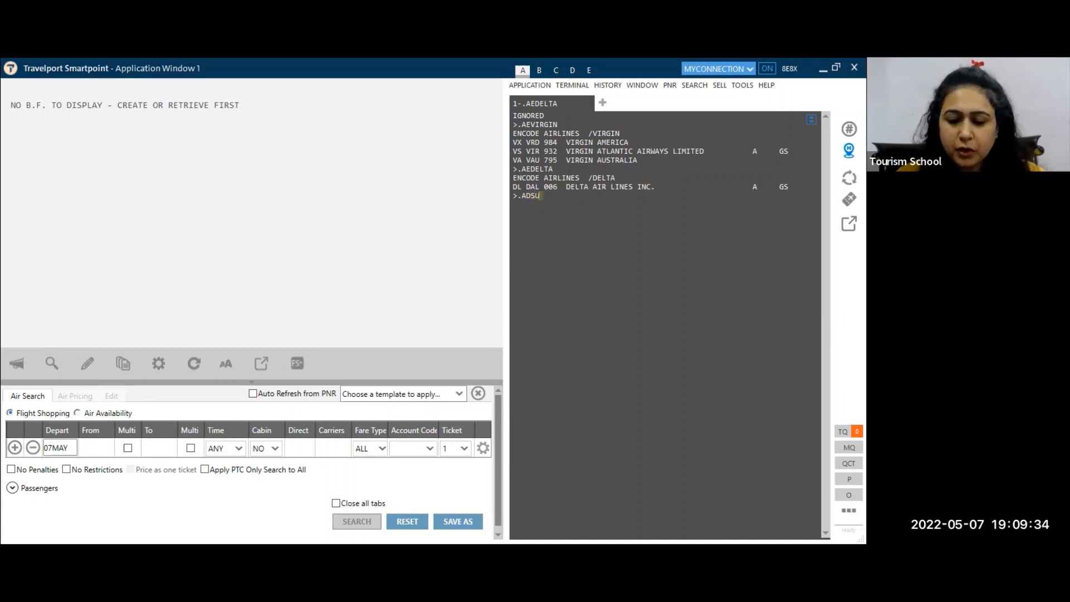
pyautogui.press('Return')
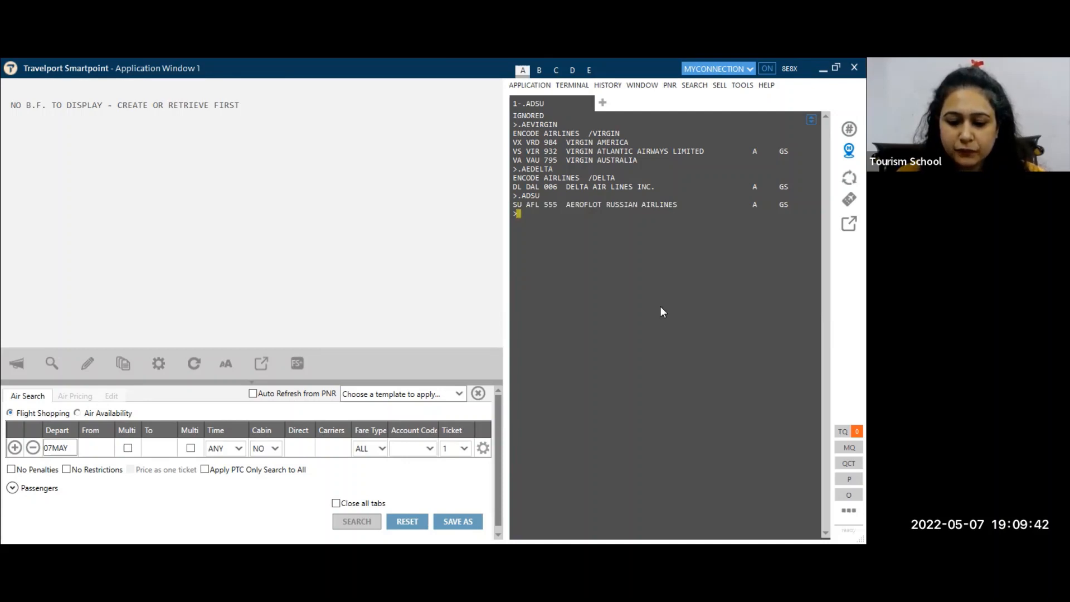
pyautogui.write('.A')
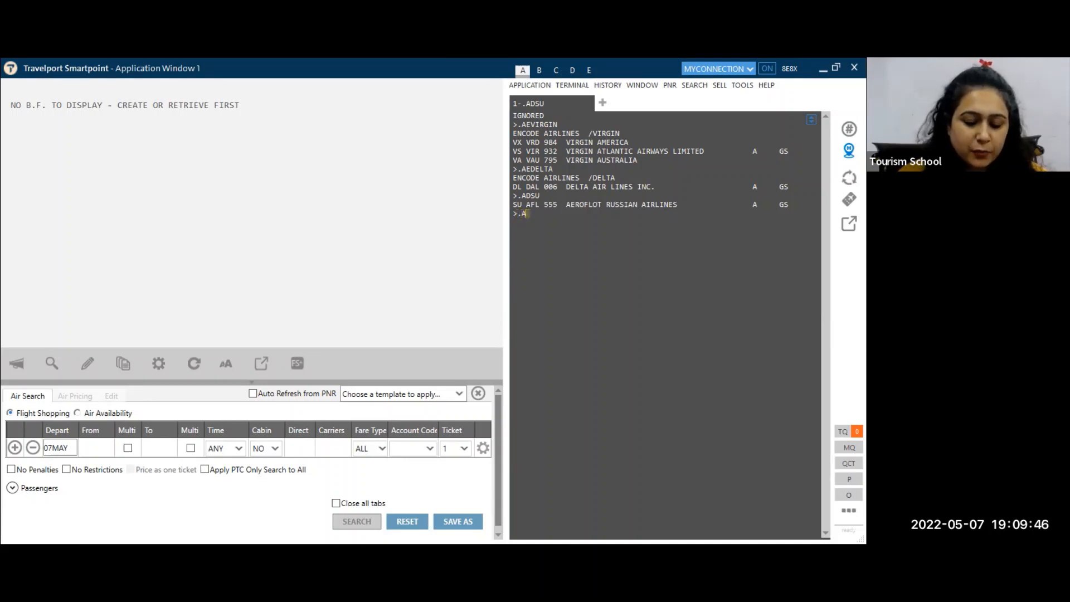
pyautogui.write('DKL')
pyautogui.press('Return')
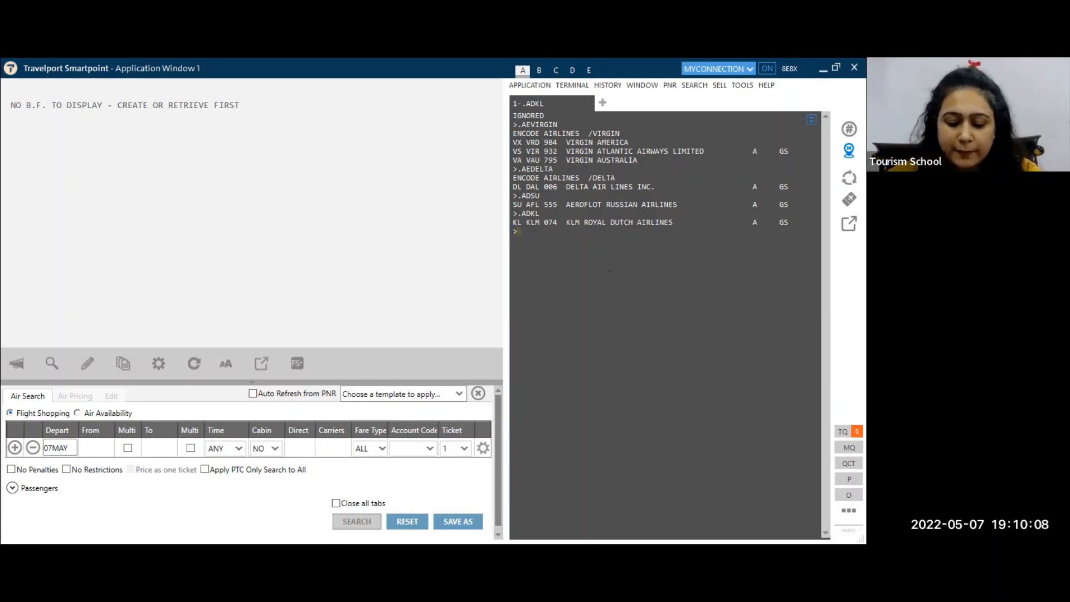
# - Display the detailed airline record for carrier code LH with .ARLH
pyautogui.write('AR')
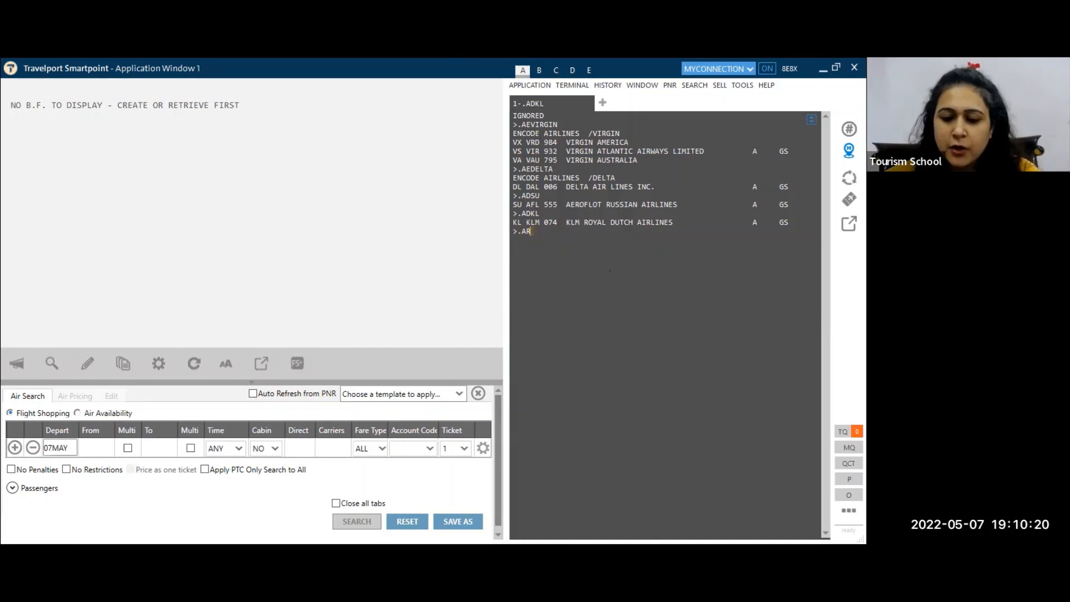
pyautogui.write('LH')
pyautogui.press('Return')
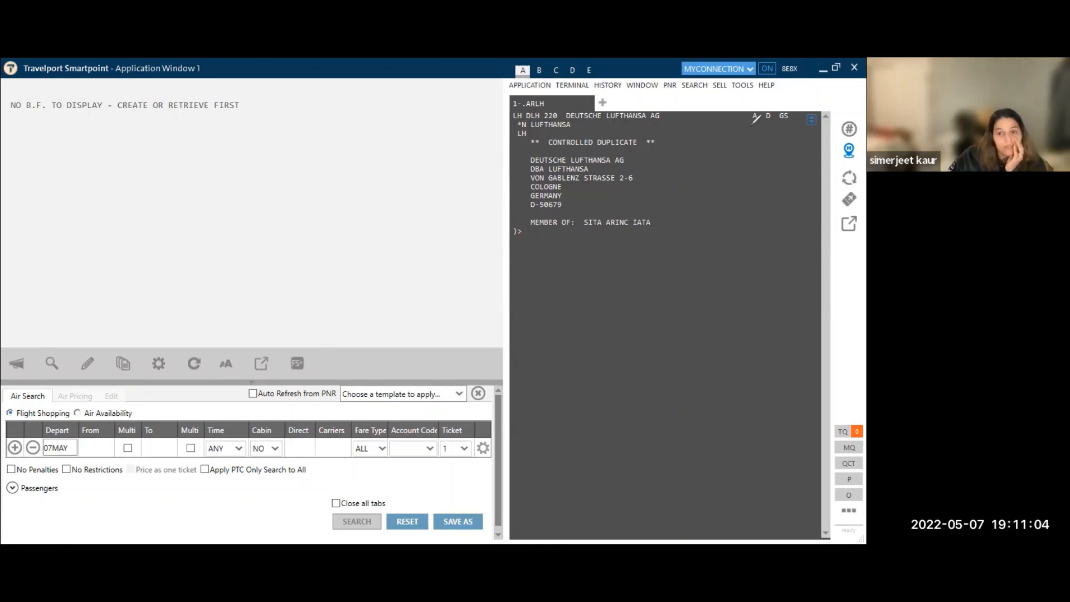
pyautogui.moveTo(751, 124); pyautogui.dragTo(624, 216)
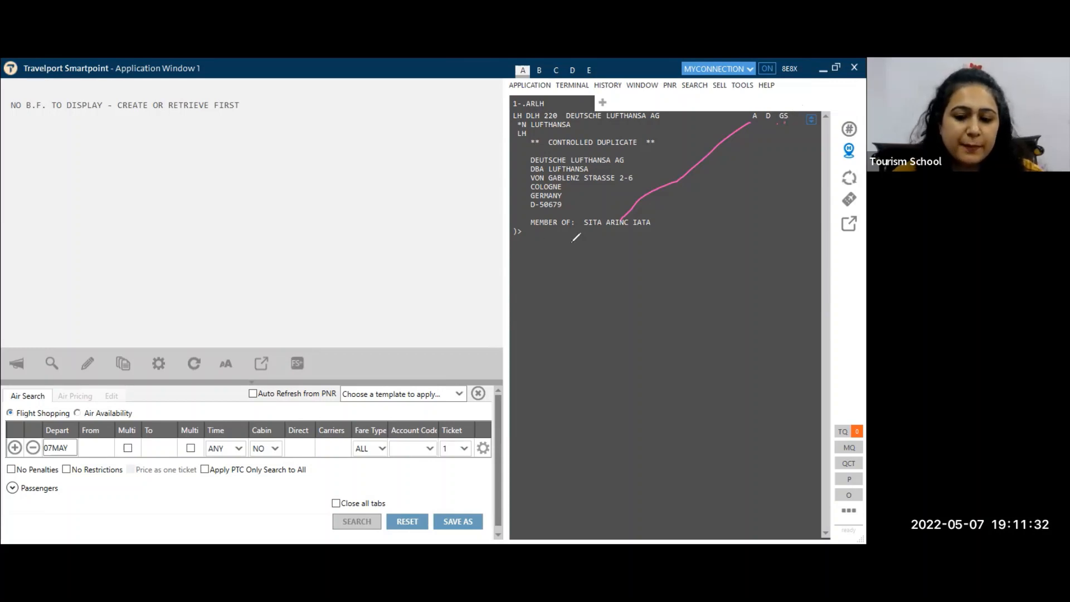
pyautogui.moveTo(584, 230); pyautogui.dragTo(599, 230)
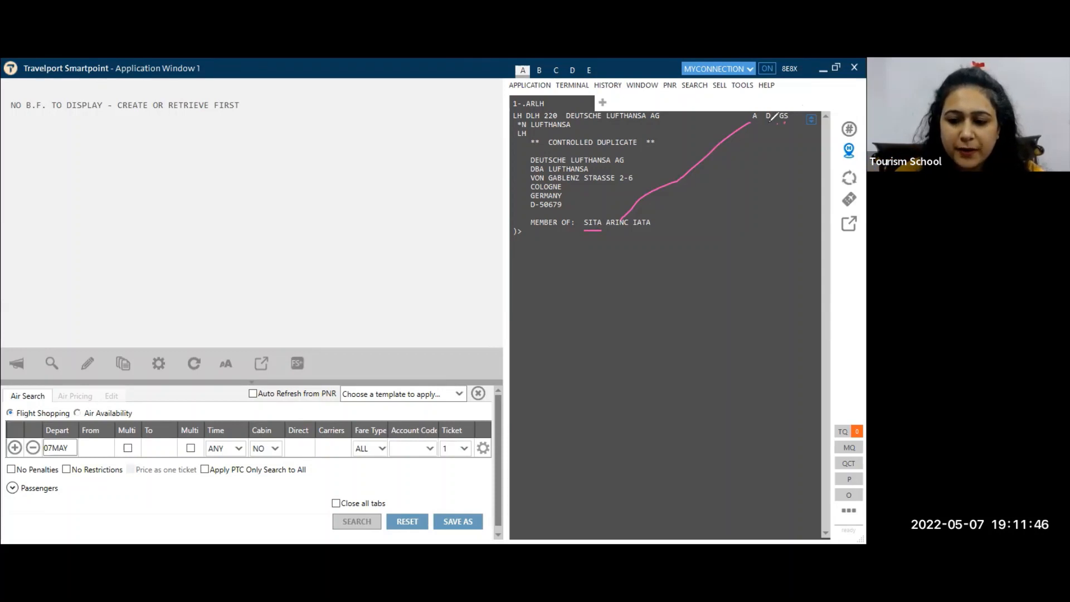
pyautogui.moveTo(769, 121); pyautogui.dragTo(767, 134)
pyautogui.moveTo(759, 152)
pyautogui.mouseDown()
pyautogui.moveTo(711, 204)
pyautogui.moveTo(609, 260)
pyautogui.mouseUp()
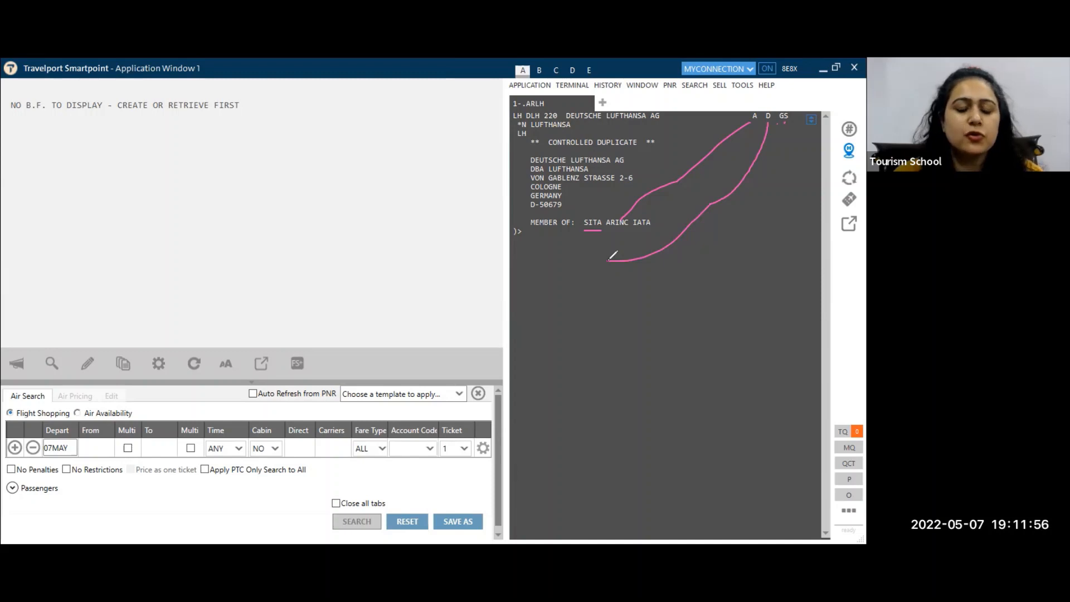
pyautogui.moveTo(664, 221); pyautogui.dragTo(612, 214)
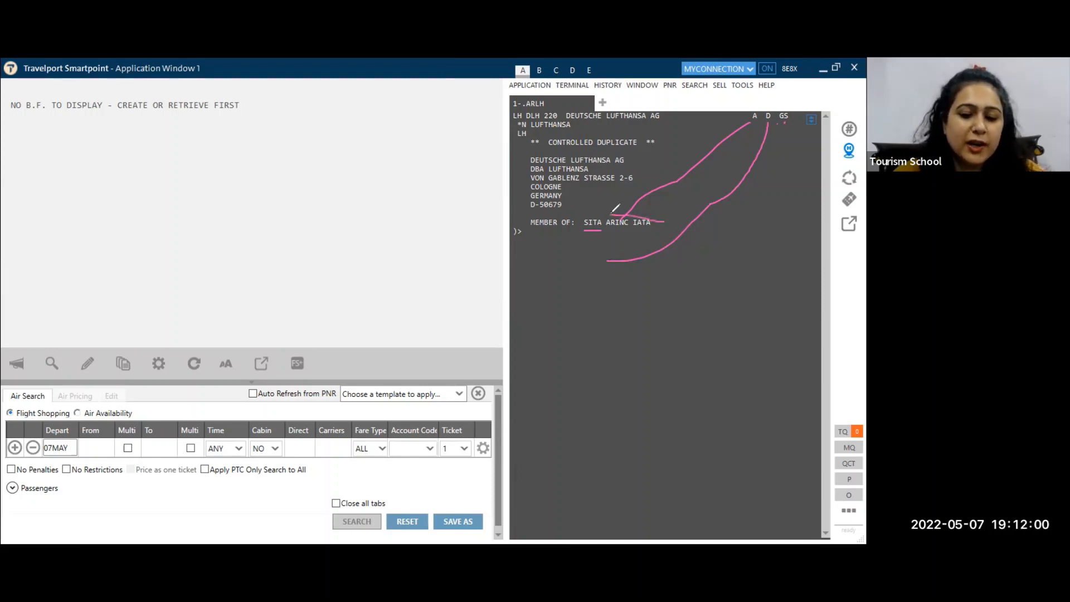
pyautogui.moveTo(612, 214); pyautogui.dragTo(575, 216)
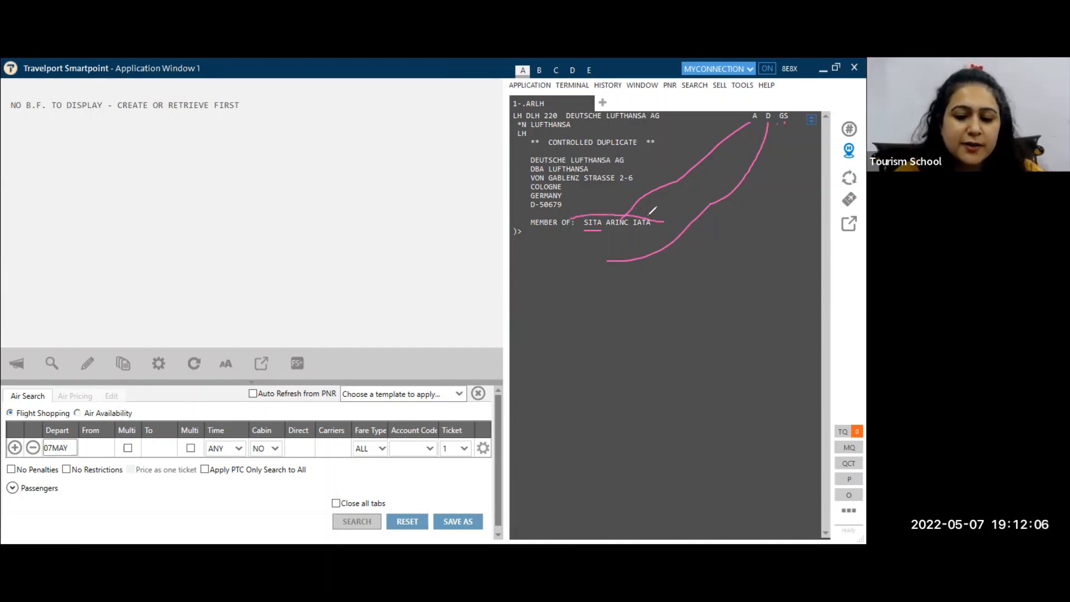
pyautogui.moveTo(626, 215); pyautogui.dragTo(660, 220)
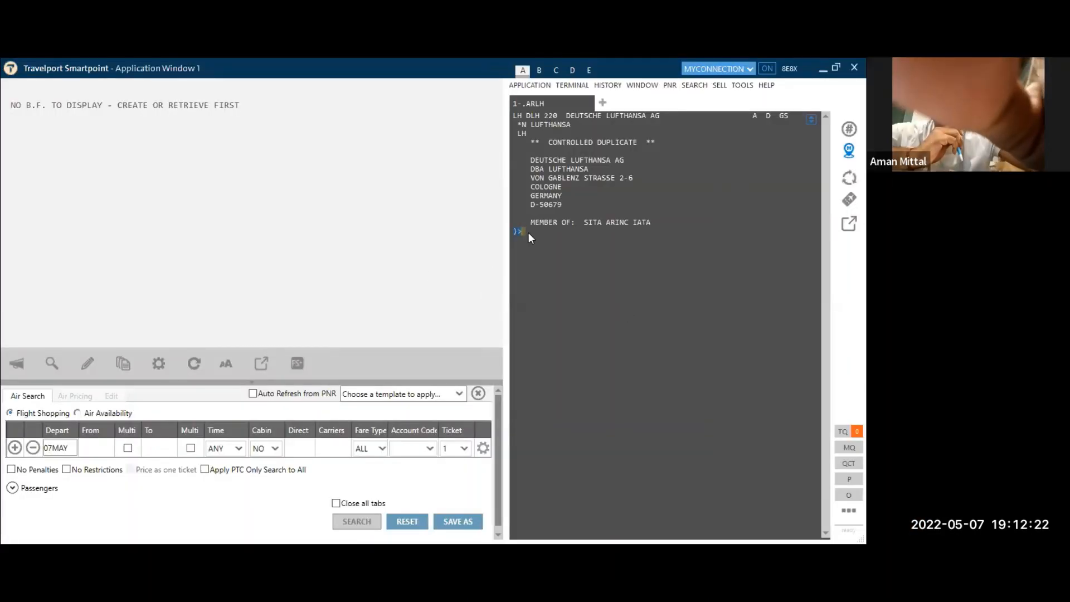
# - Try to display the detailed airline record for carrier code BA with .ARBA
pyautogui.write('.')
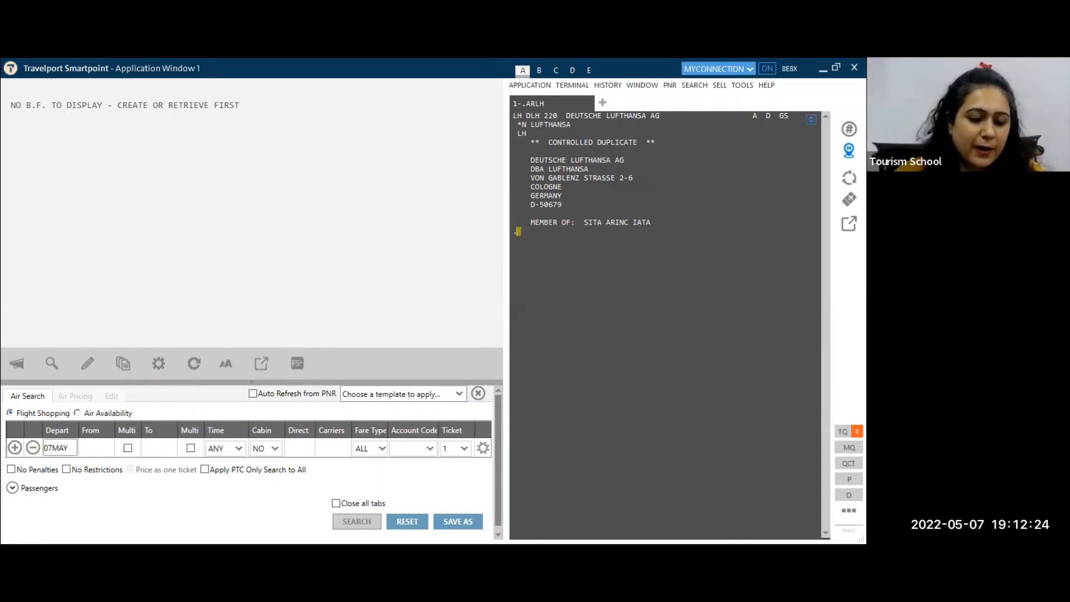
pyautogui.write('AR')
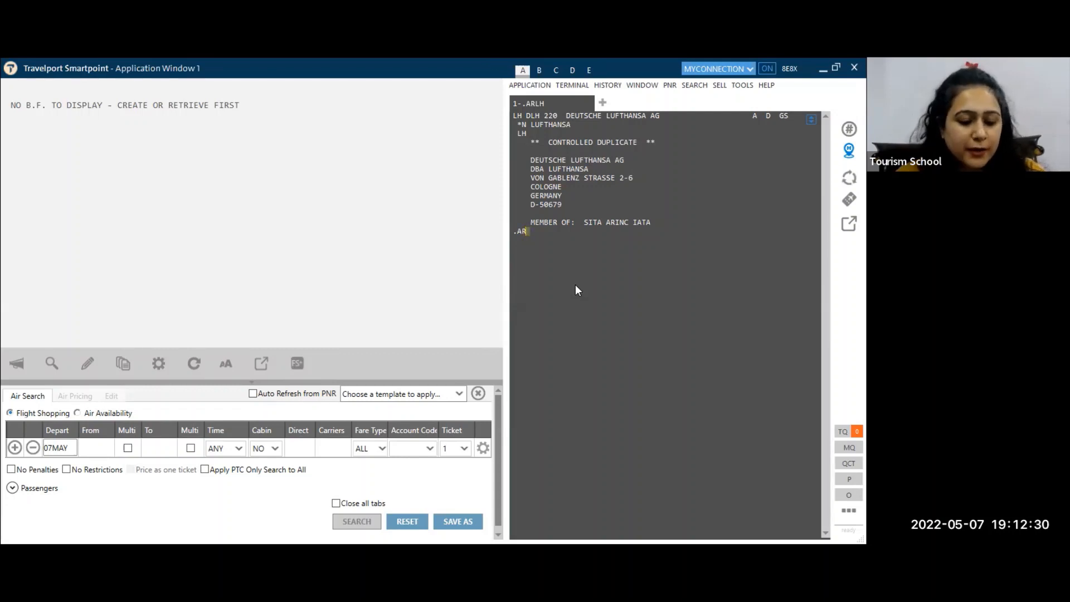
pyautogui.write('BA')
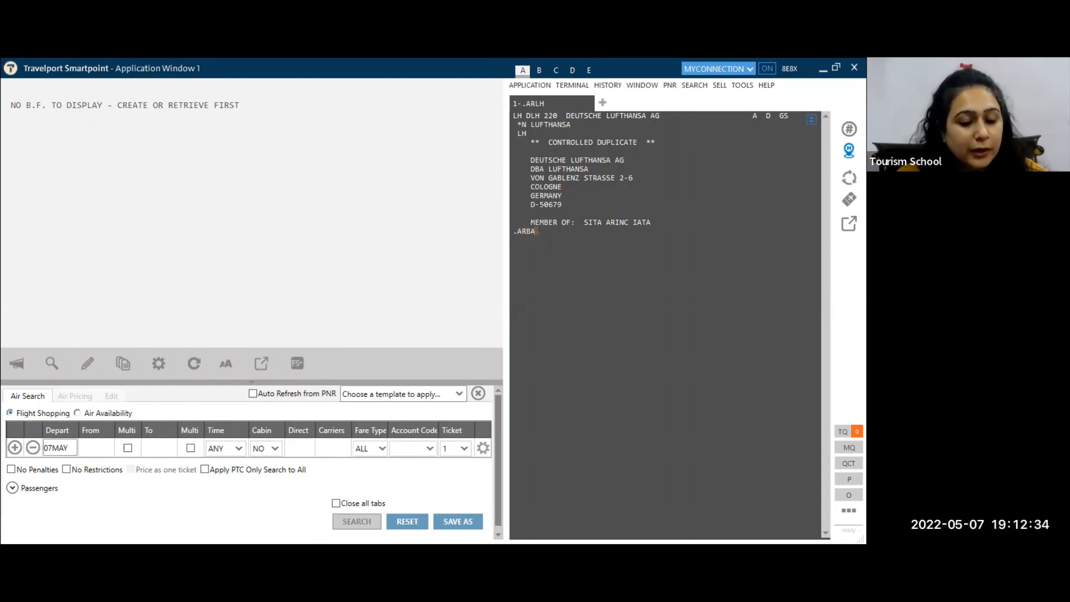
pyautogui.press('Return')
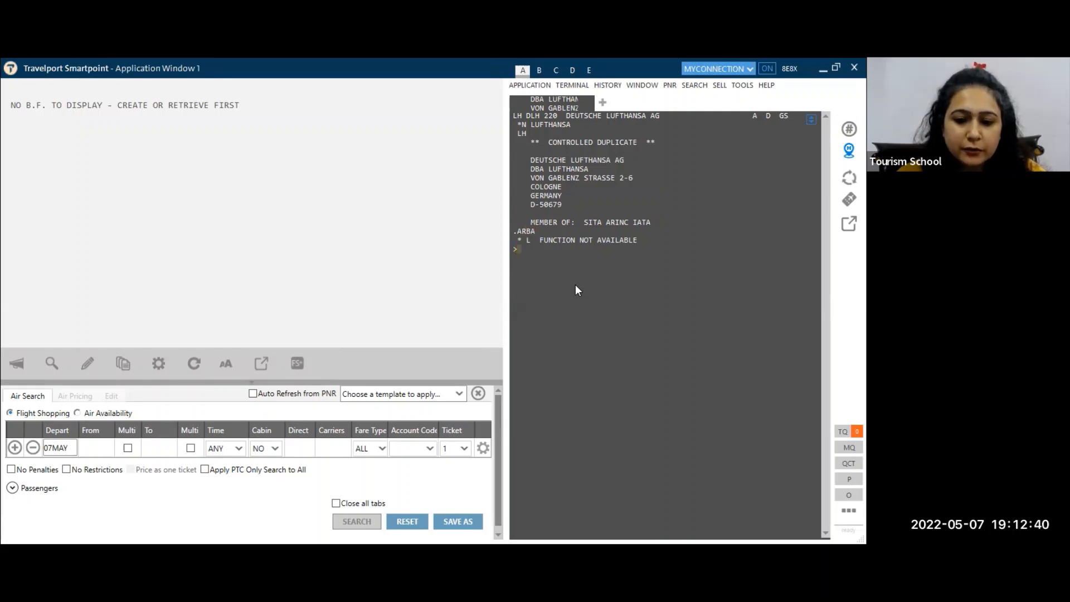
# - Clear the terminal with the ignore entry I and request carrier BA's airline record with .ARBA
pyautogui.write('I')
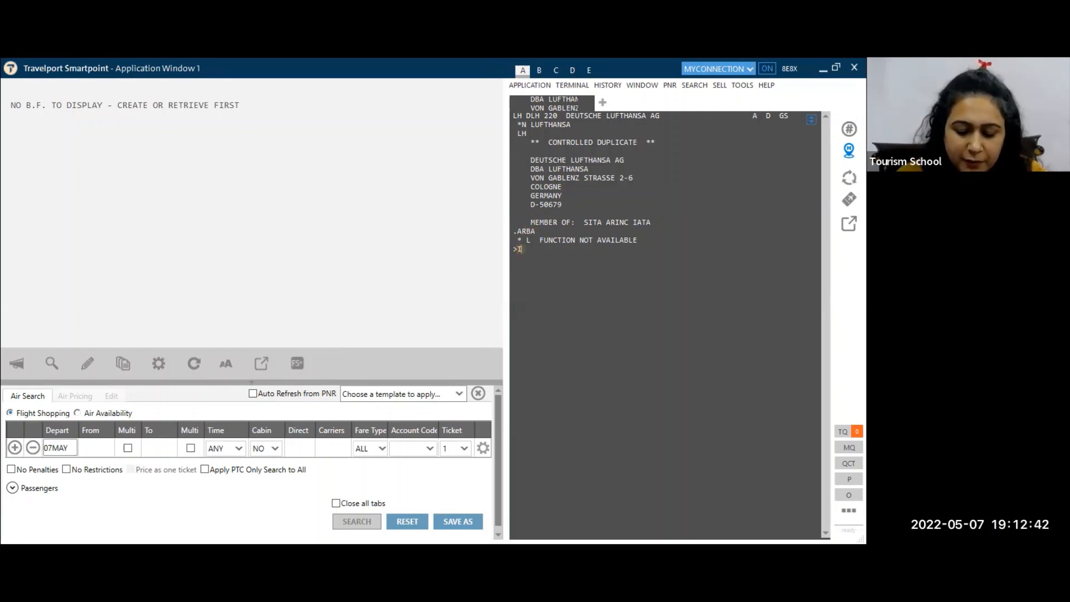
pyautogui.press('Return')
pyautogui.write('.ARBA')
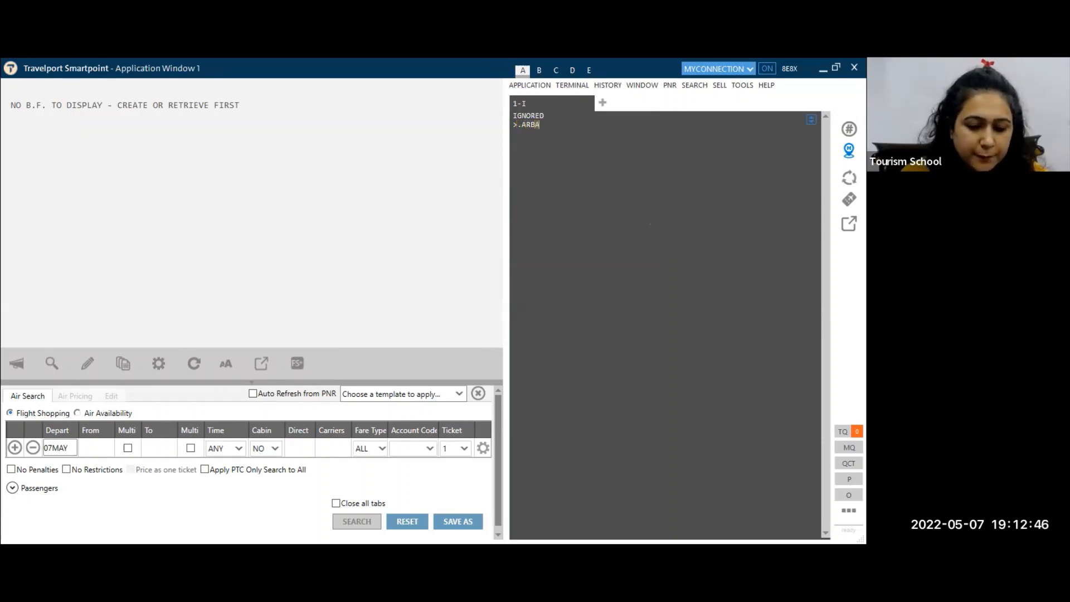
pyautogui.press('Return')
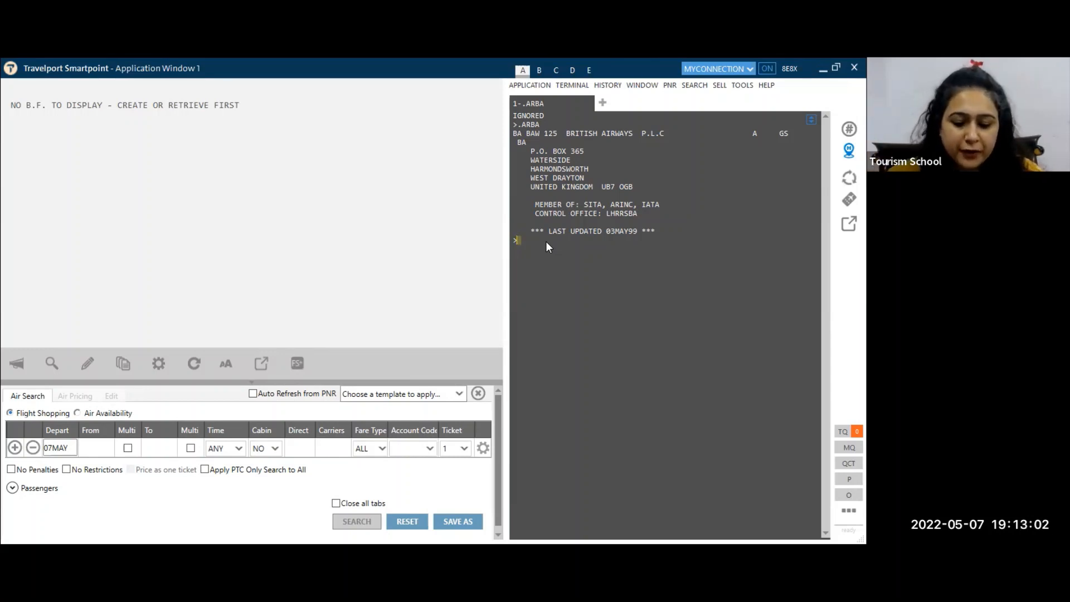
pyautogui.write('.AE E')
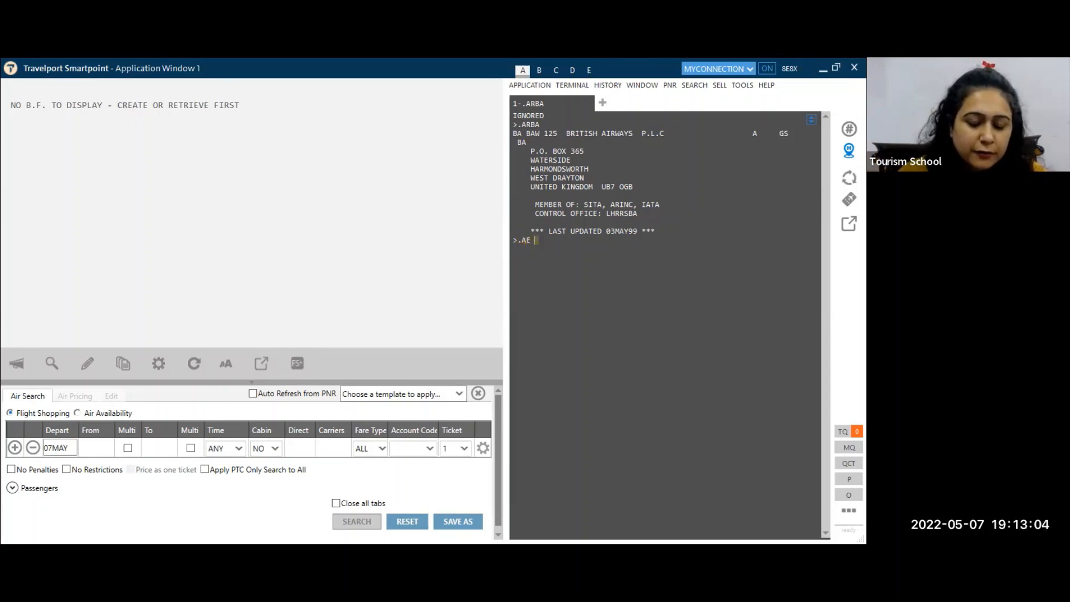
pyautogui.write('ENCODING, .AD')
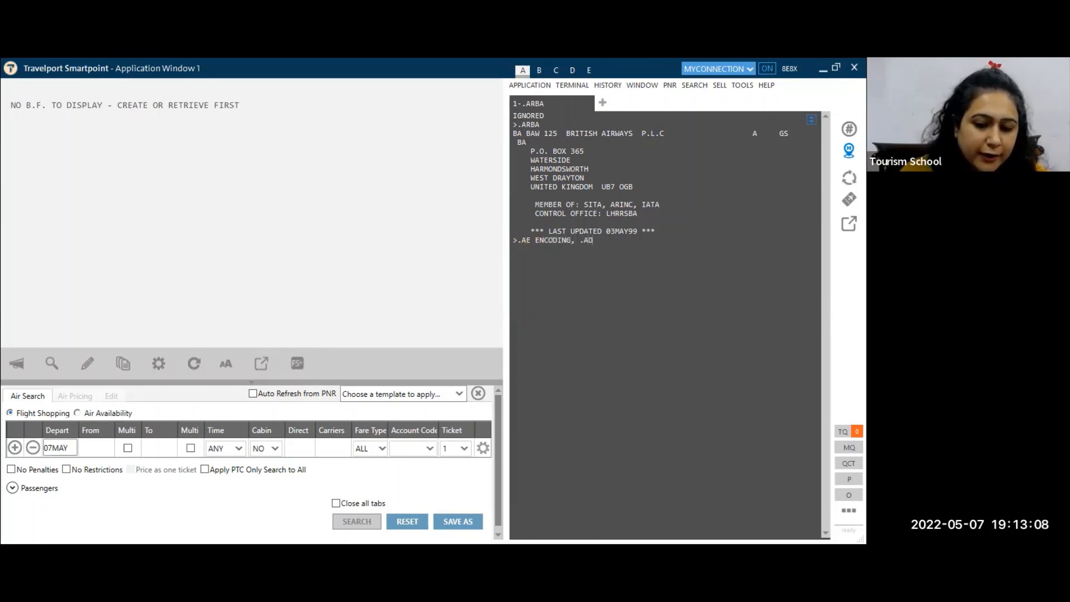
pyautogui.write(' FOR DECODU')
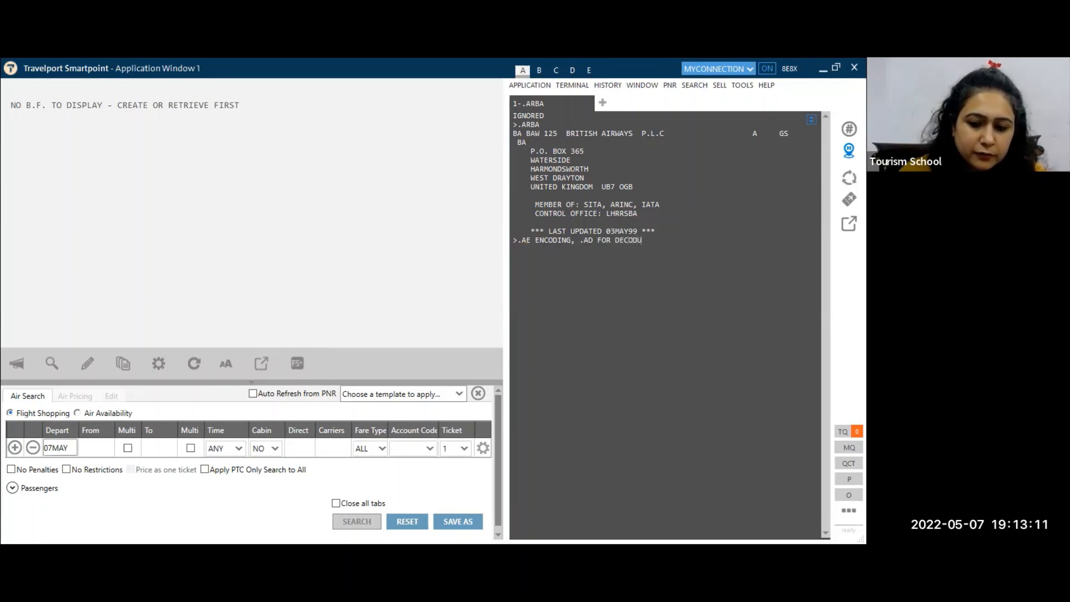
pyautogui.press('BackSpace')
pyautogui.write('ING AND .AR MOTE INF ')
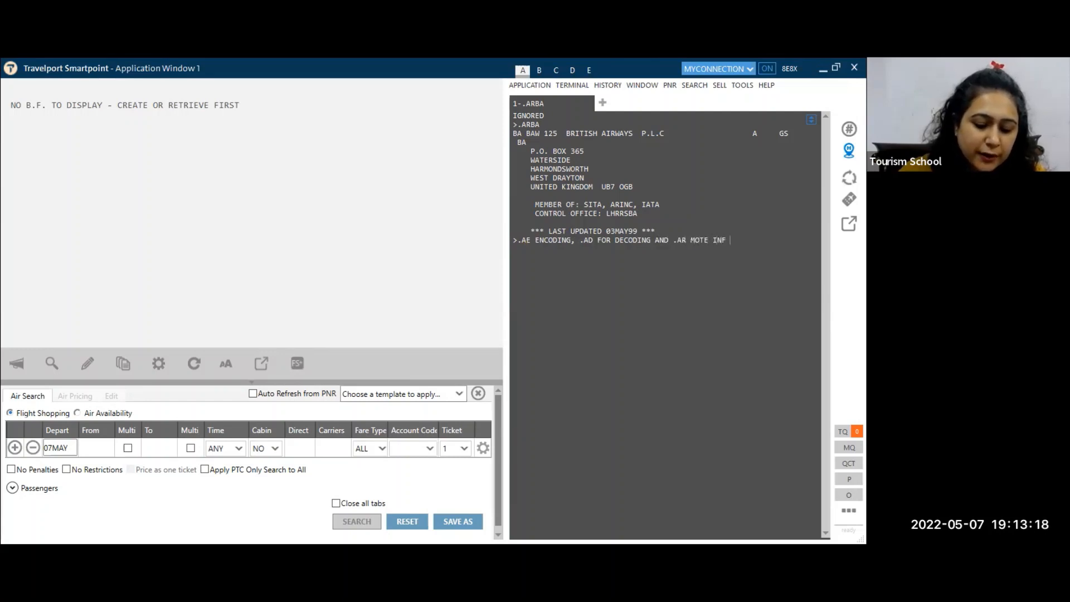
pyautogui.write('ABOUT')
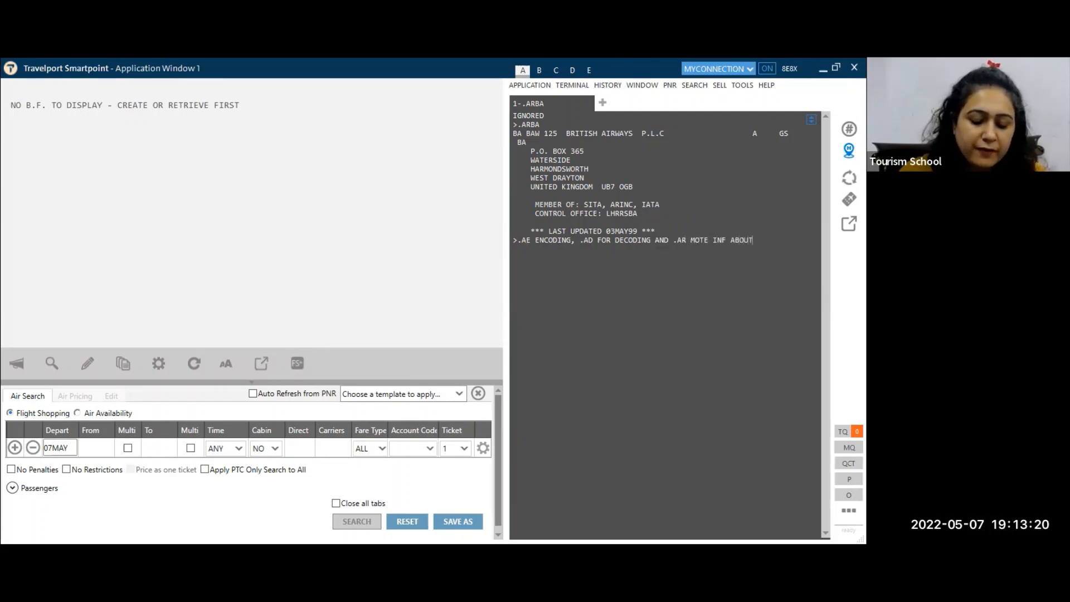
pyautogui.write(' INF')
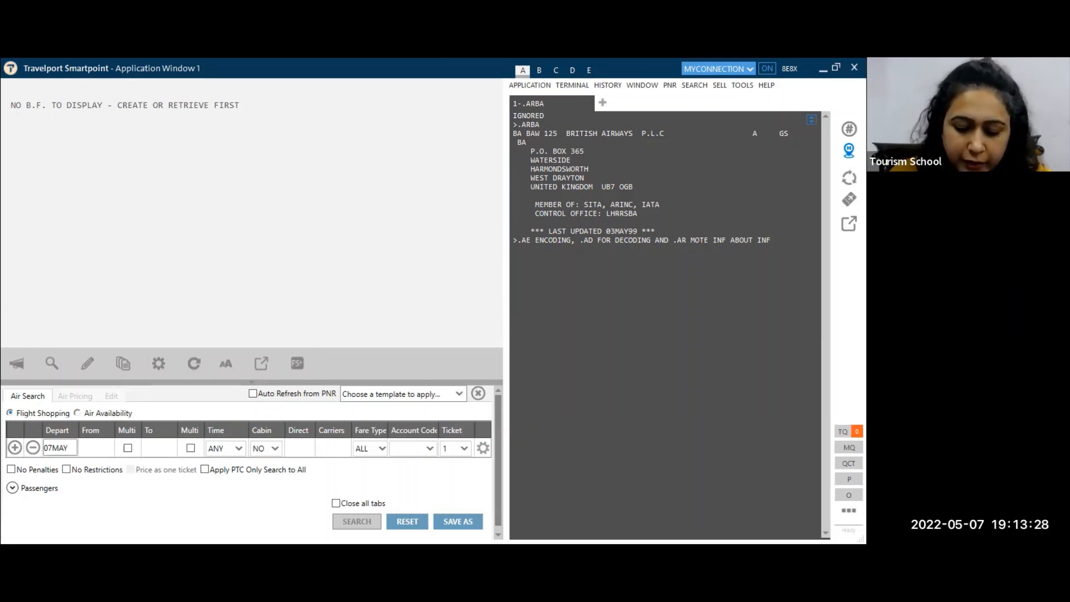
pyautogui.press('BackSpace')
pyautogui.press('BackSpace')
pyautogui.press('BackSpace')
pyautogui.press('BackSpace')
pyautogui.press('BackSpace')
pyautogui.press('BackSpace')
pyautogui.press('BackSpace')
pyautogui.press('BackSpace')
pyautogui.press('BackSpace')
pyautogui.press('BackSpace')
pyautogui.press('BackSpace')
pyautogui.press('BackSpace')
pyautogui.press('BackSpace')
pyautogui.press('BackSpace')
pyautogui.press('BackSpace')
pyautogui.press('BackSpace')
pyautogui.press('BackSpace')
pyautogui.press('BackSpace')
pyautogui.press('BackSpace')
pyautogui.press('BackSpace')
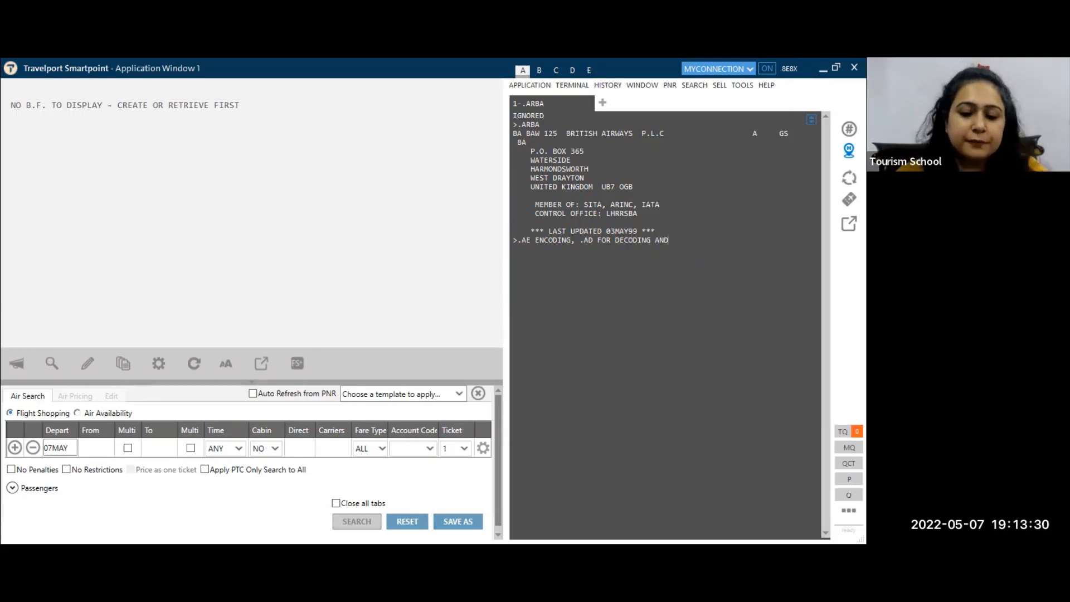
pyautogui.press('BackSpace')
pyautogui.press('BackSpace')
pyautogui.press('BackSpace')
pyautogui.press('BackSpace')
pyautogui.press('BackSpace')
pyautogui.press('BackSpace')
pyautogui.press('BackSpace')
pyautogui.press('BackSpace')
pyautogui.press('BackSpace')
pyautogui.press('BackSpace')
pyautogui.press('BackSpace')
pyautogui.press('BackSpace')
pyautogui.press('BackSpace')
pyautogui.press('BackSpace')
pyautogui.press('BackSpace')
pyautogui.press('BackSpace')
pyautogui.press('BackSpace')
pyautogui.press('BackSpace')
pyautogui.press('BackSpace')
pyautogui.press('BackSpace')
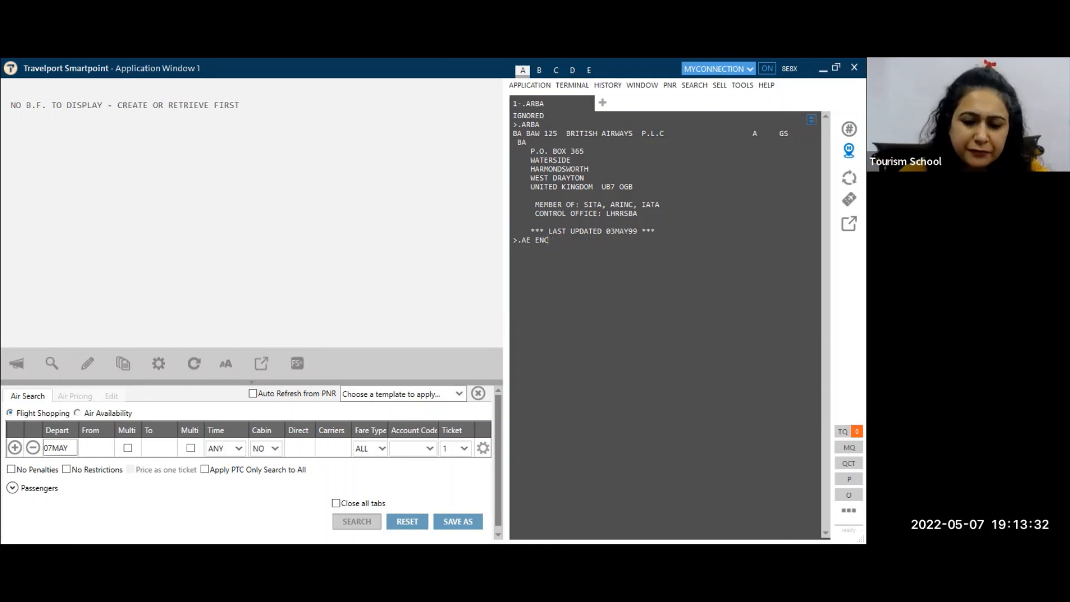
pyautogui.press('BackSpace')
pyautogui.press('BackSpace')
pyautogui.press('BackSpace')
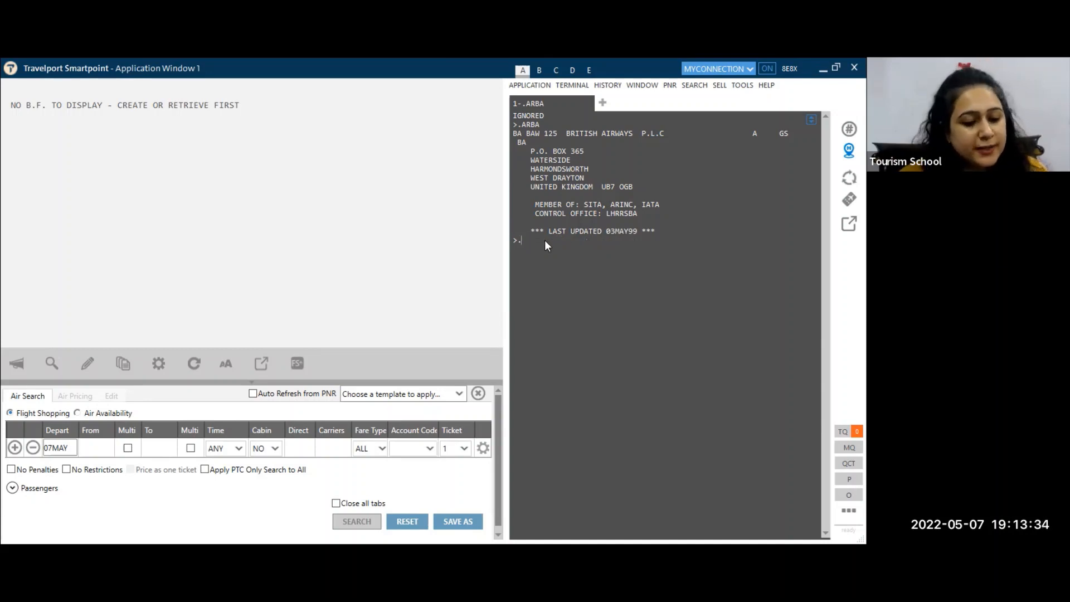
# - Encode the city name Toronto with .CETORONTO to list its city and airport codes
pyautogui.write('CETO')
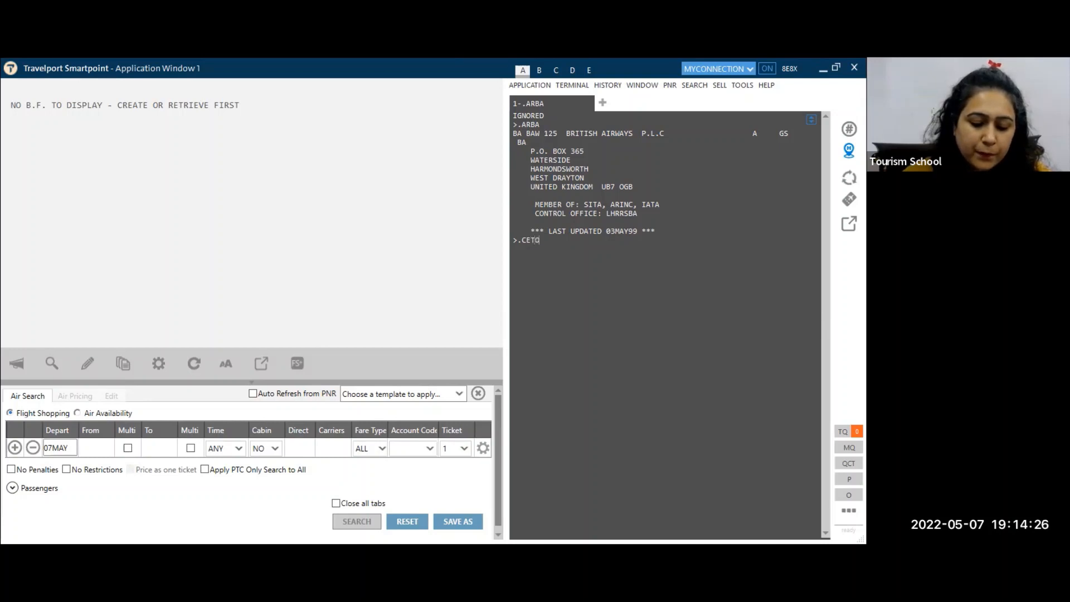
pyautogui.write('NTO')
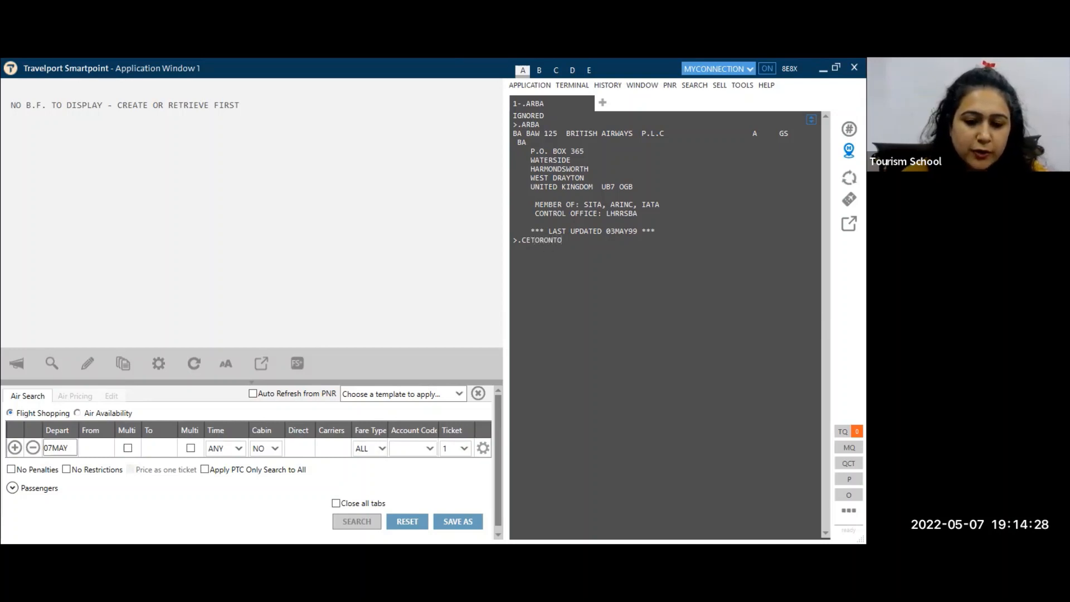
pyautogui.press('Return')
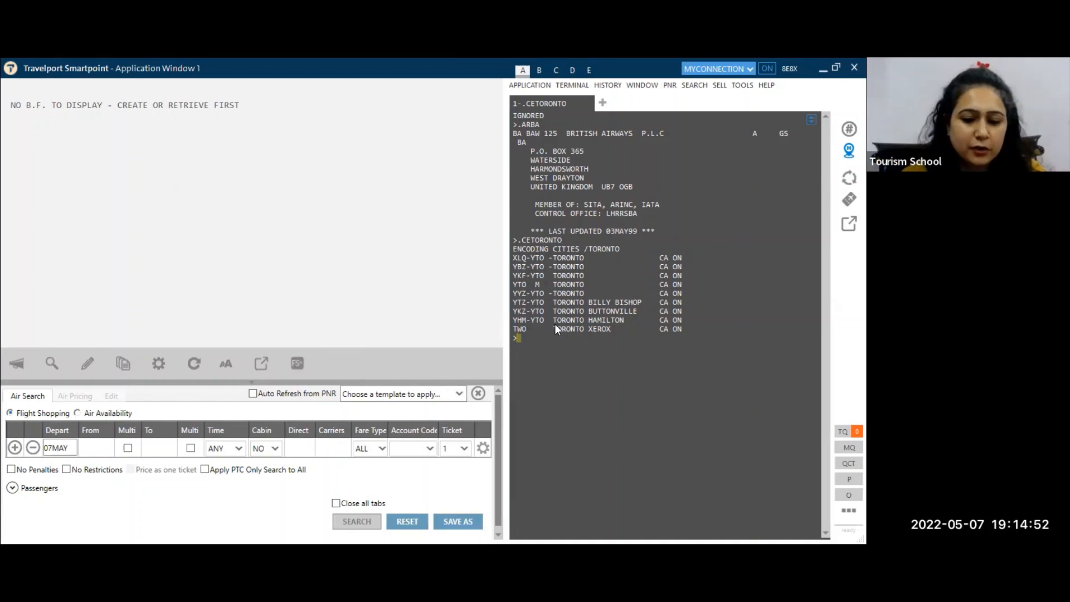
# - Try to move down the Toronto city list with MD, and encode the city name Bangalore with .CEBANGALORE
pyautogui.write('MD')
pyautogui.press('Return')
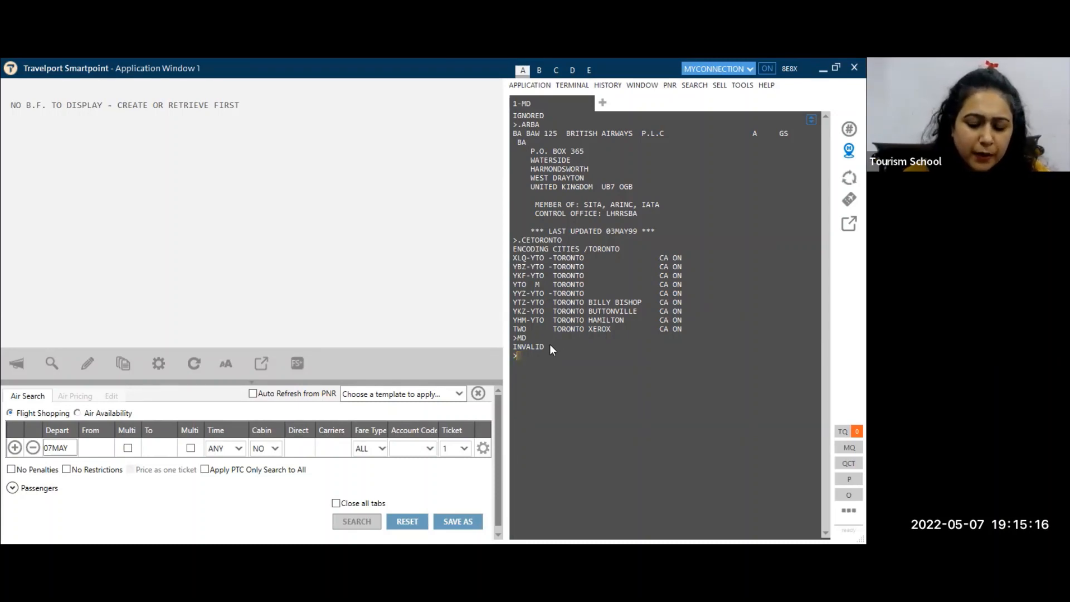
pyautogui.write('.CE')
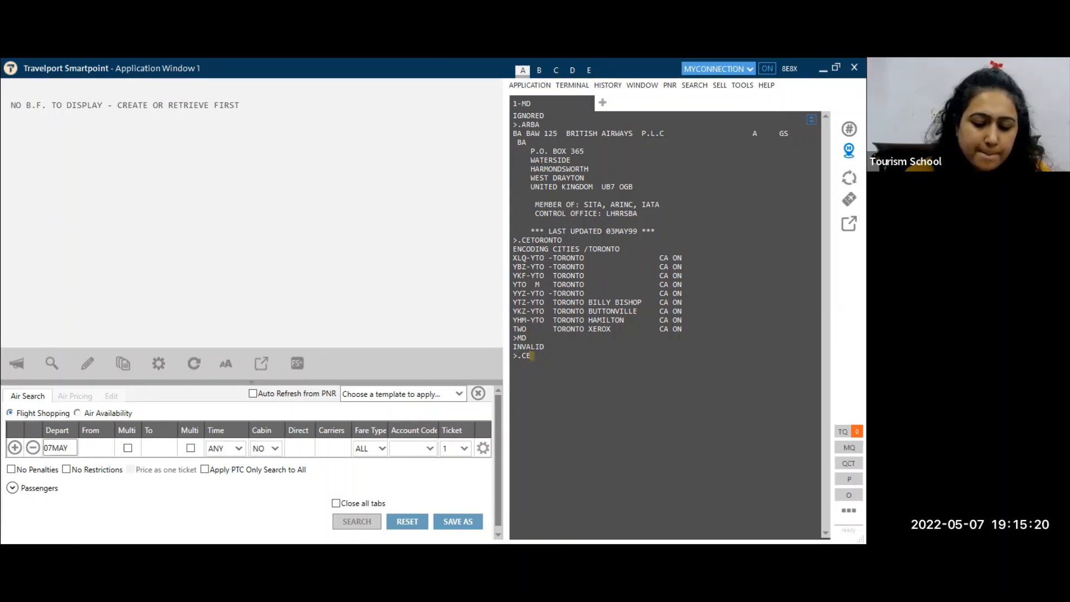
pyautogui.write('BANGALORE')
pyautogui.press('Return')
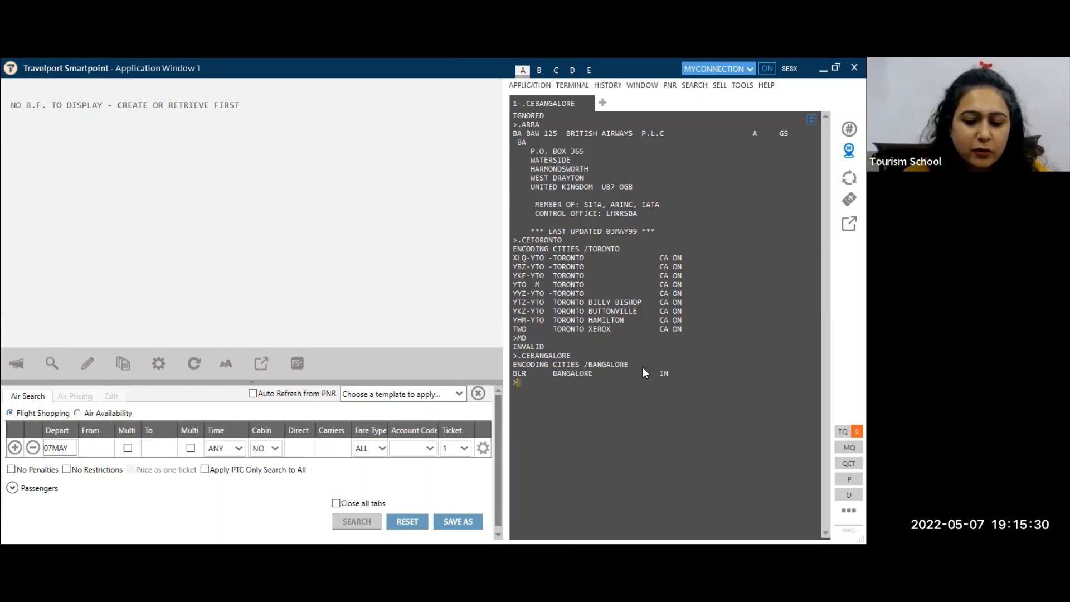
pyautogui.click(684, 367)
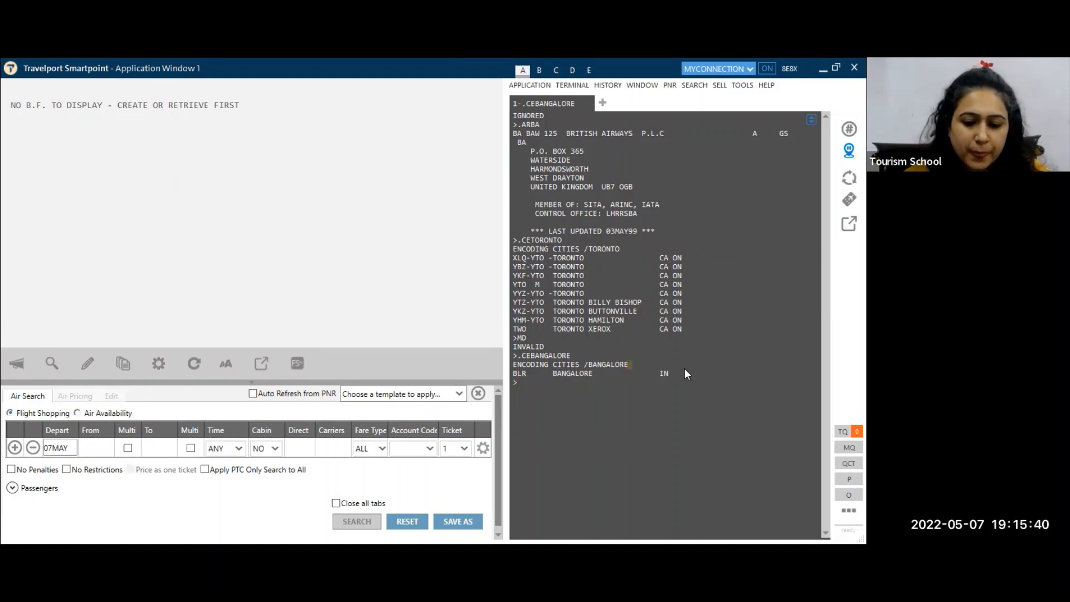
pyautogui.write('.CE')
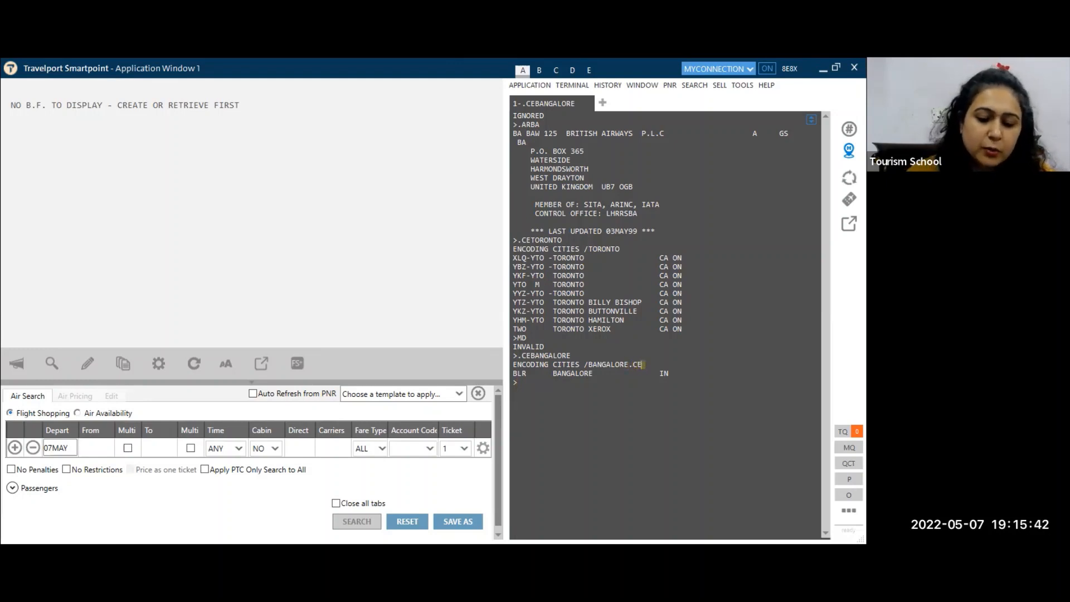
pyautogui.press('BackSpace')
pyautogui.press('BackSpace')
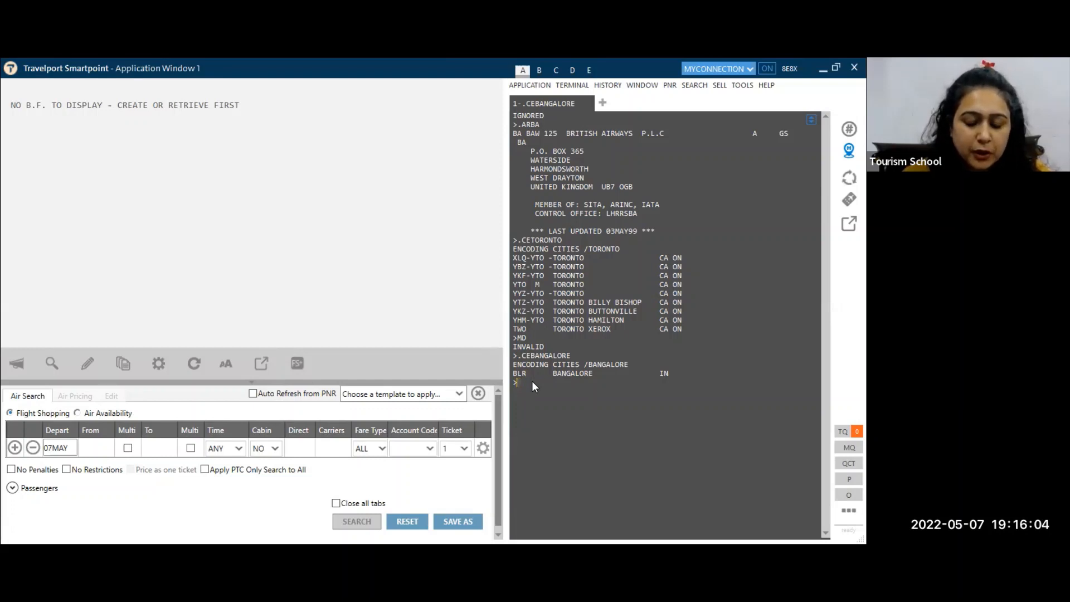
# - Encode the city name Moscow with .CEMOSCOW and try to move down its list with MD
pyautogui.write('.C')
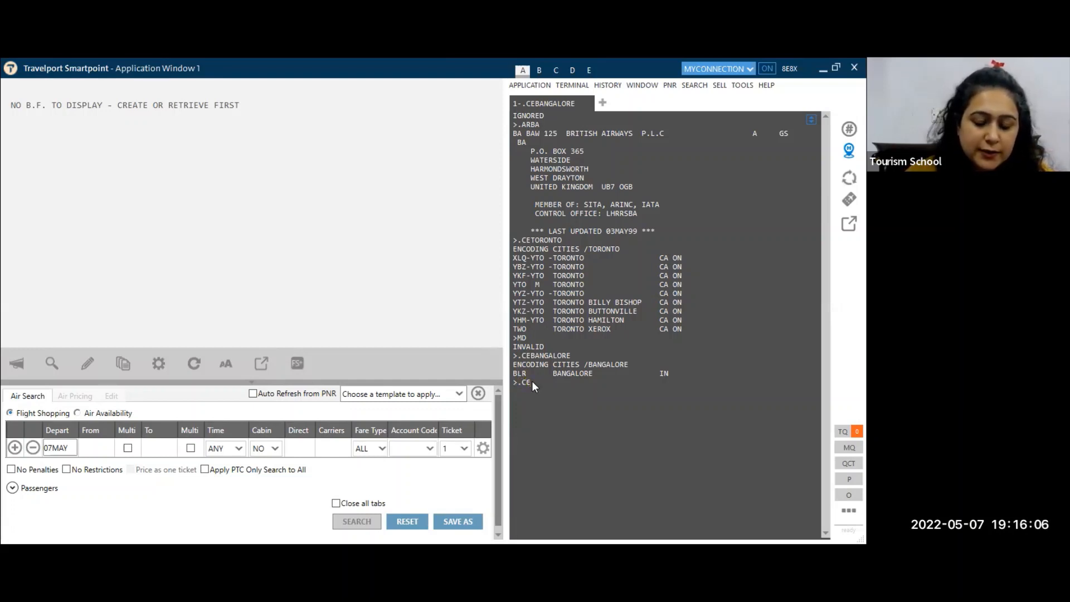
pyautogui.write('EMOSCOW')
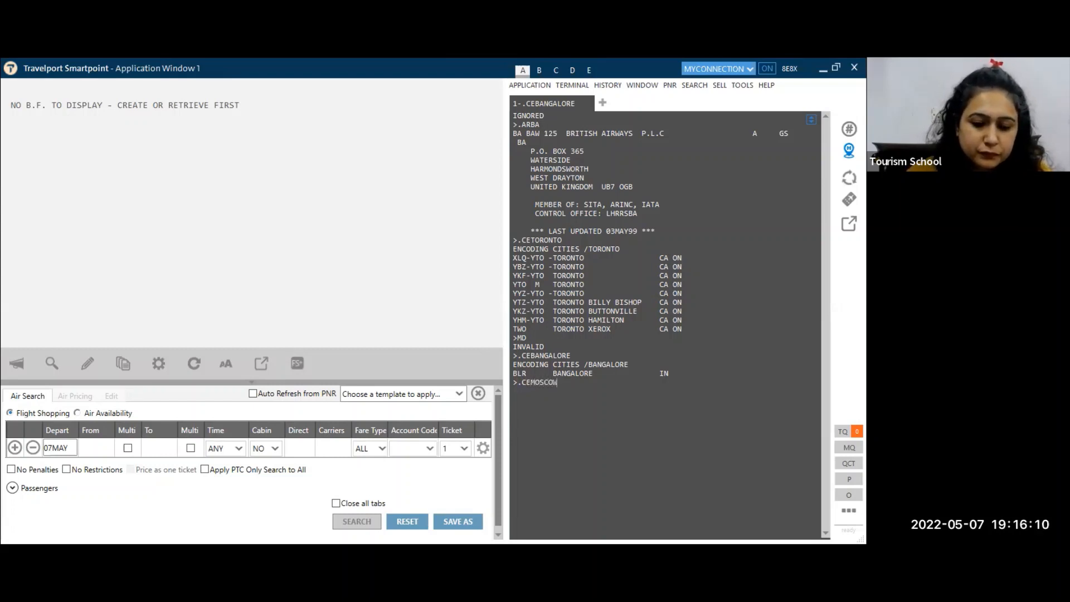
pyautogui.press('Return')
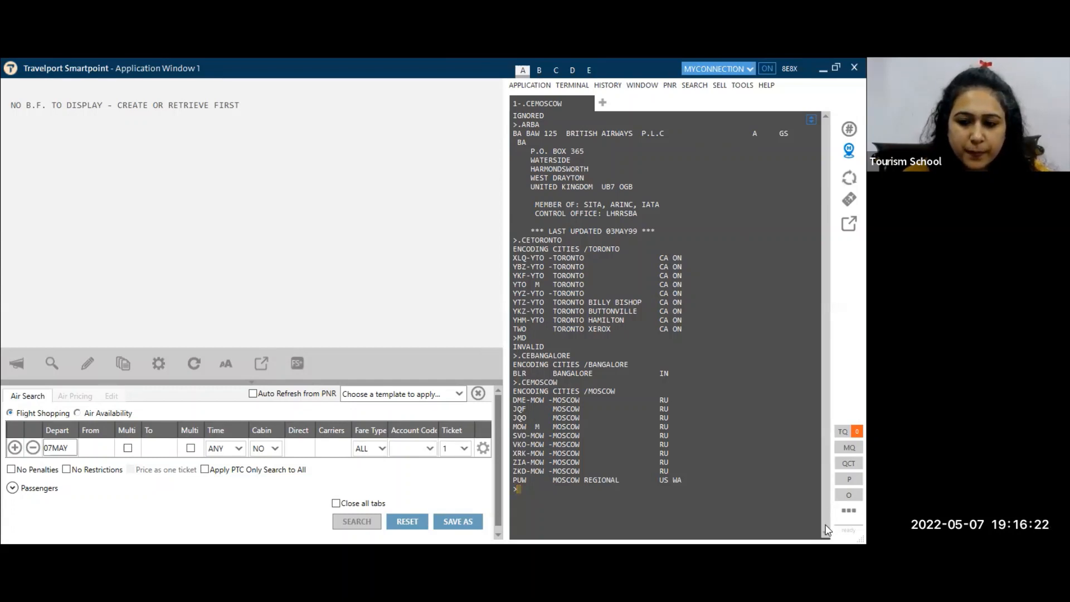
pyautogui.write('MD')
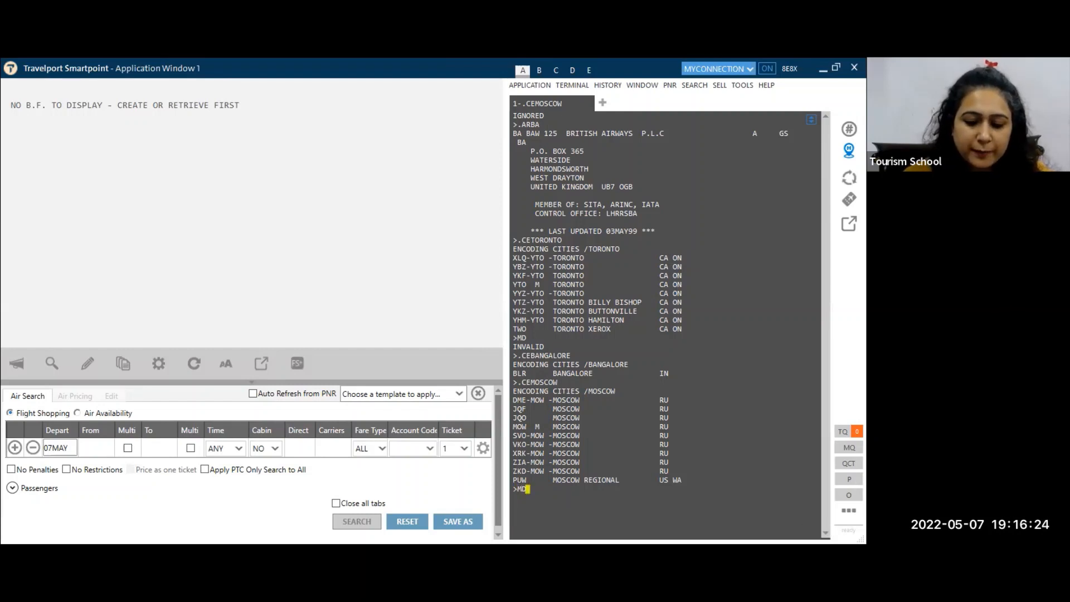
pyautogui.press('Return')
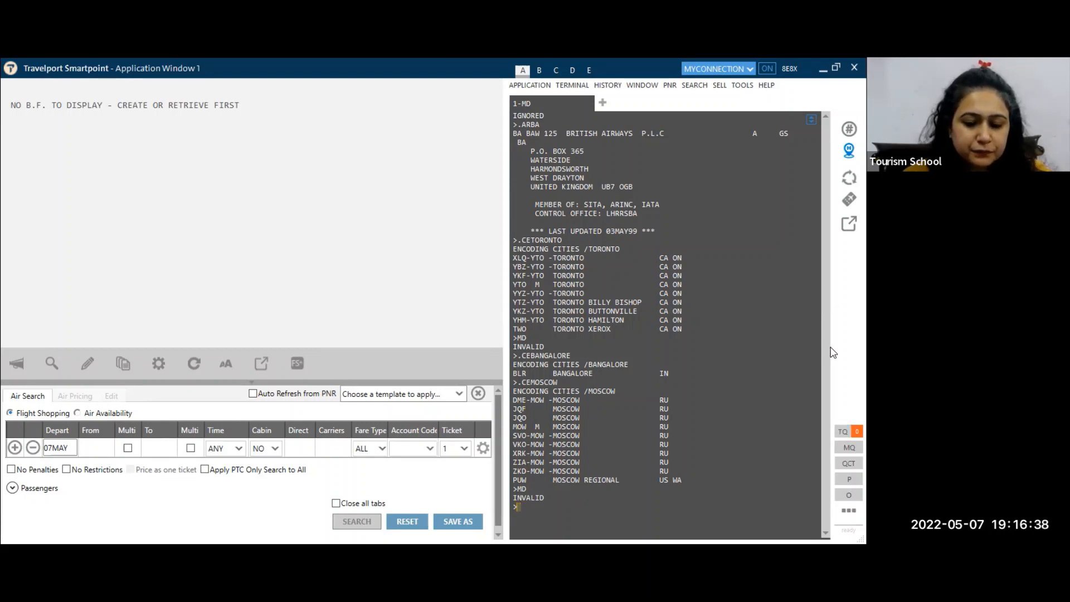
# - Clear the terminal with the ignore entry I and encode the city name New York with .CE NEW YORK
pyautogui.write('I')
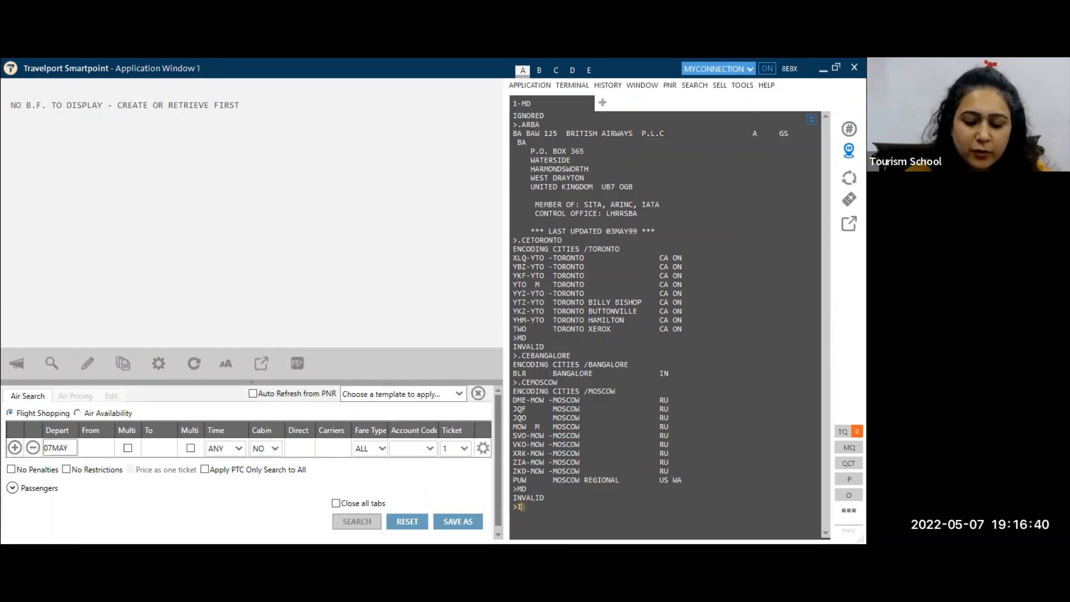
pyautogui.press('Return')
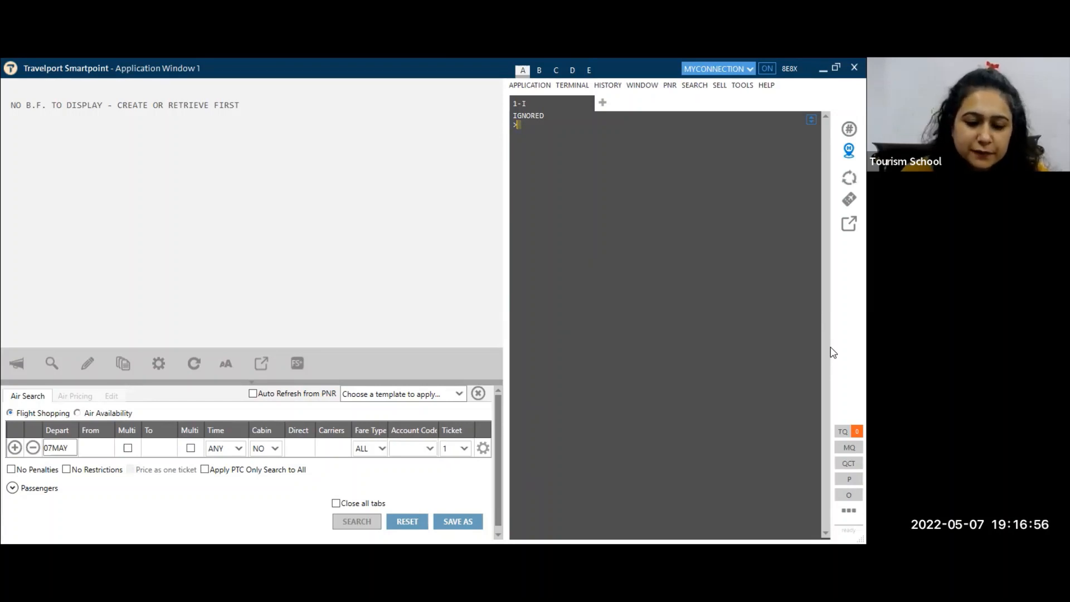
pyautogui.write('.CE NE')
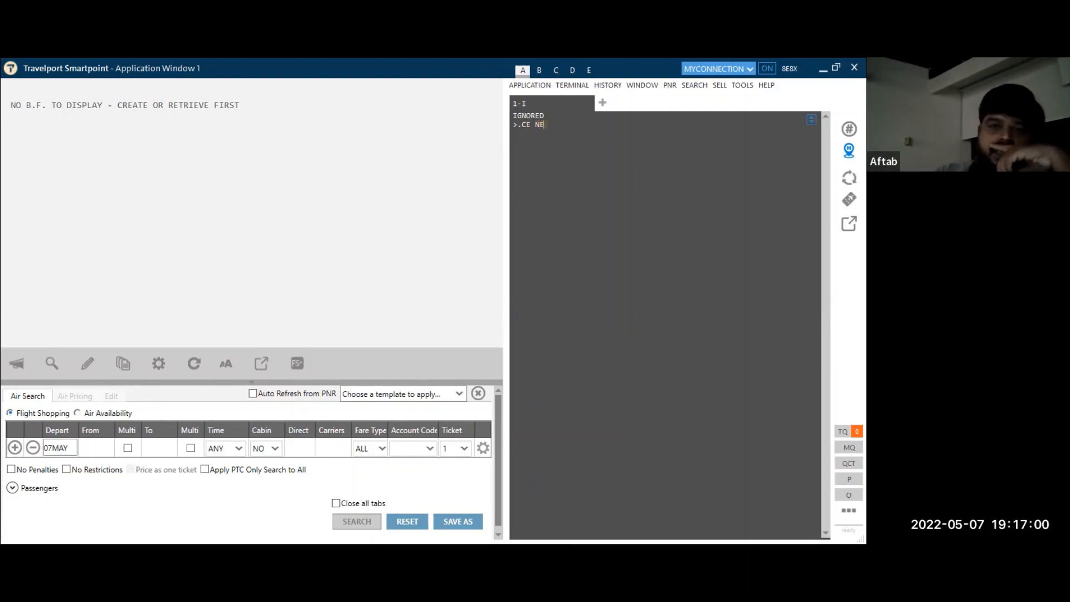
pyautogui.write('W YORK')
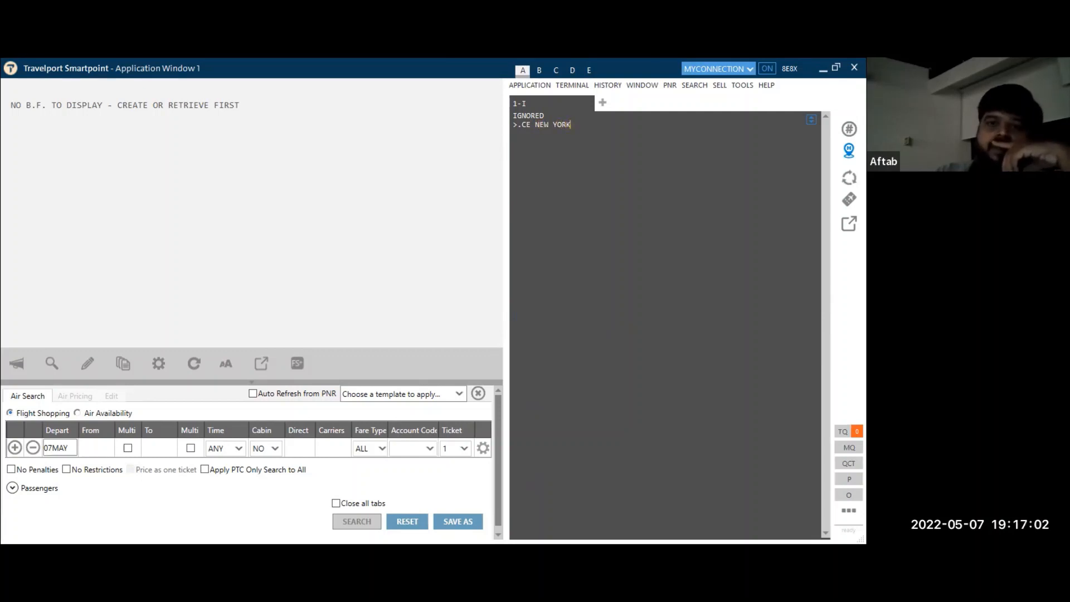
pyautogui.press('Return')
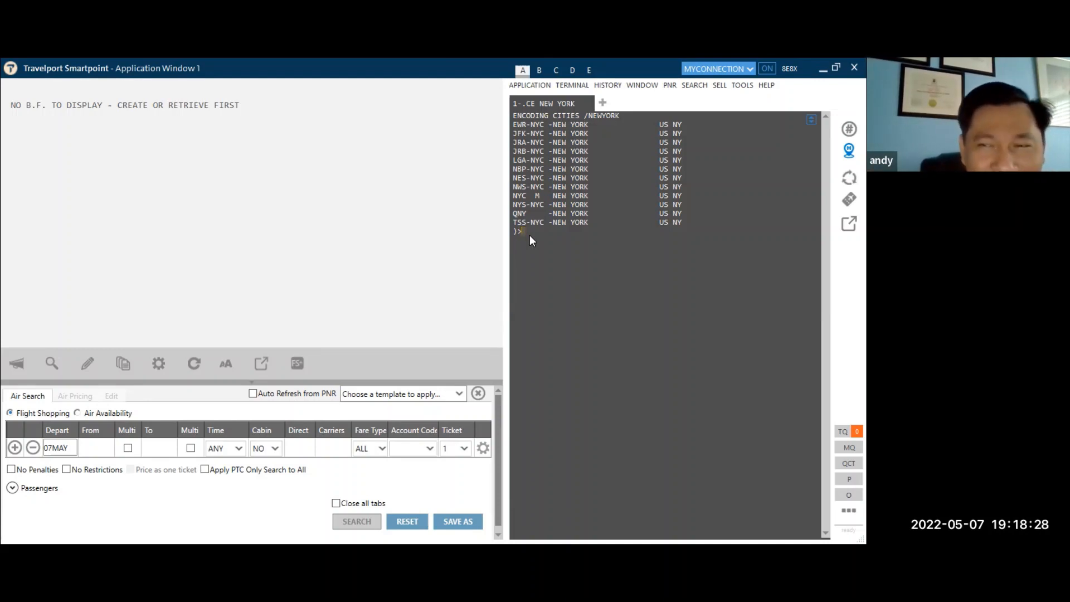
# - Clear the terminal with the ignore entry I and decode the city code LED with .CDLED
pyautogui.write('I')
pyautogui.press('Return')
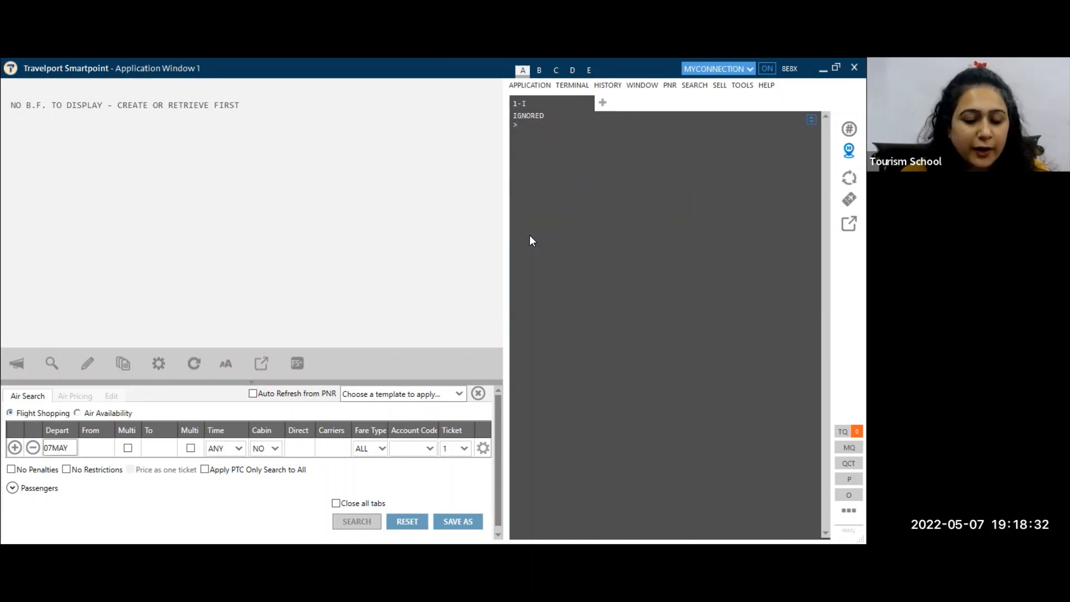
pyautogui.write('.C')
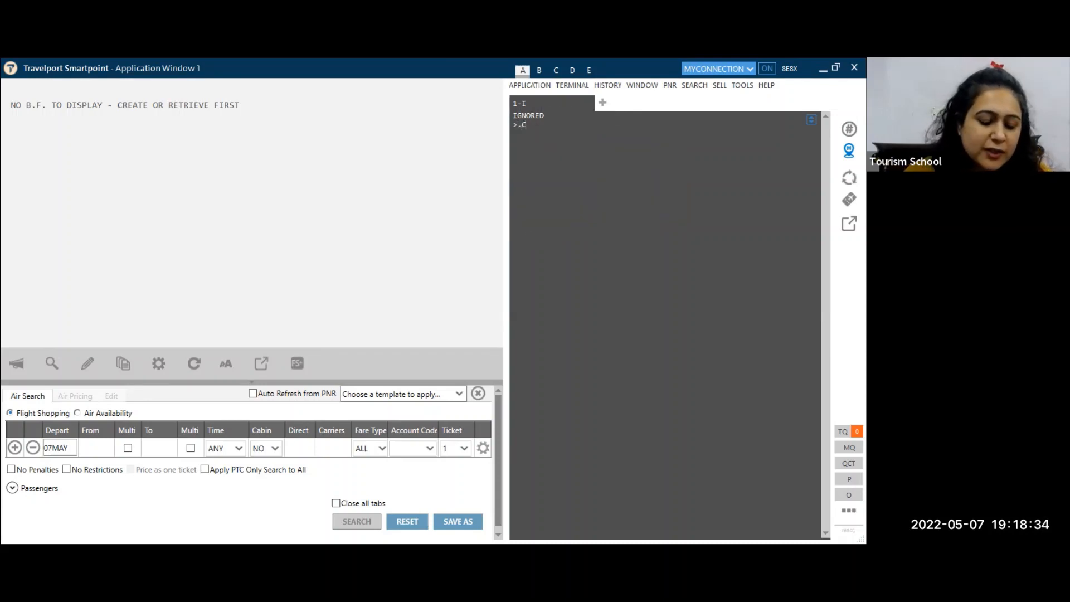
pyautogui.write('D')
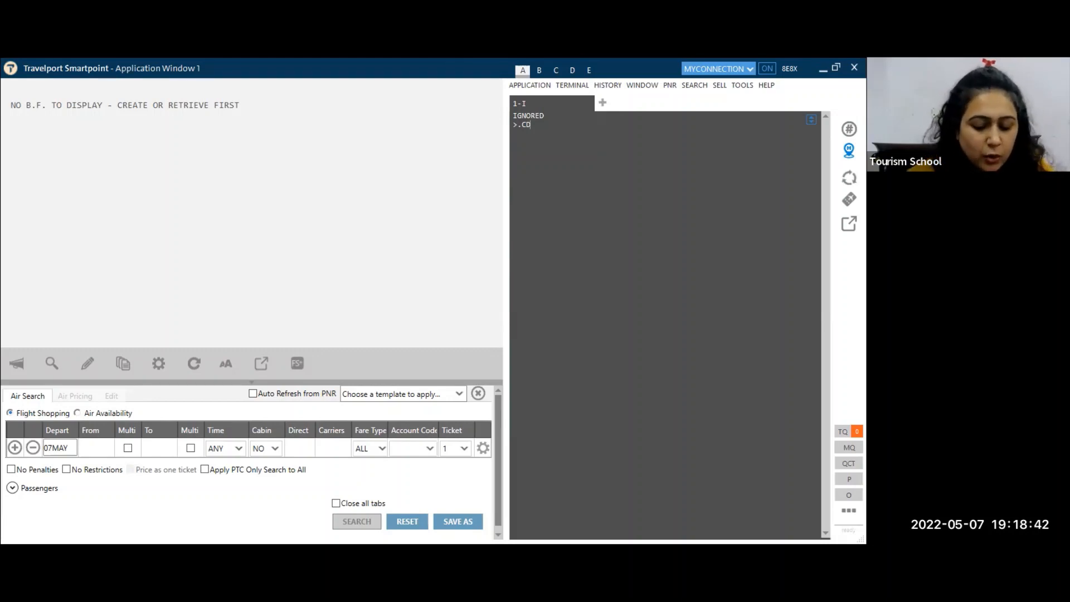
pyautogui.write('ED')
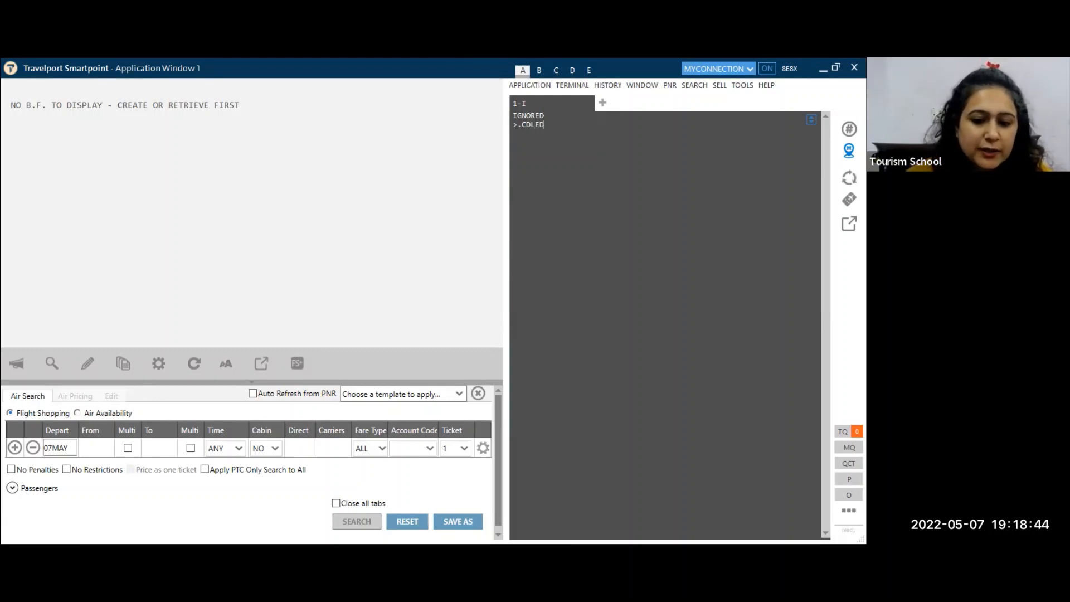
pyautogui.press('Return')
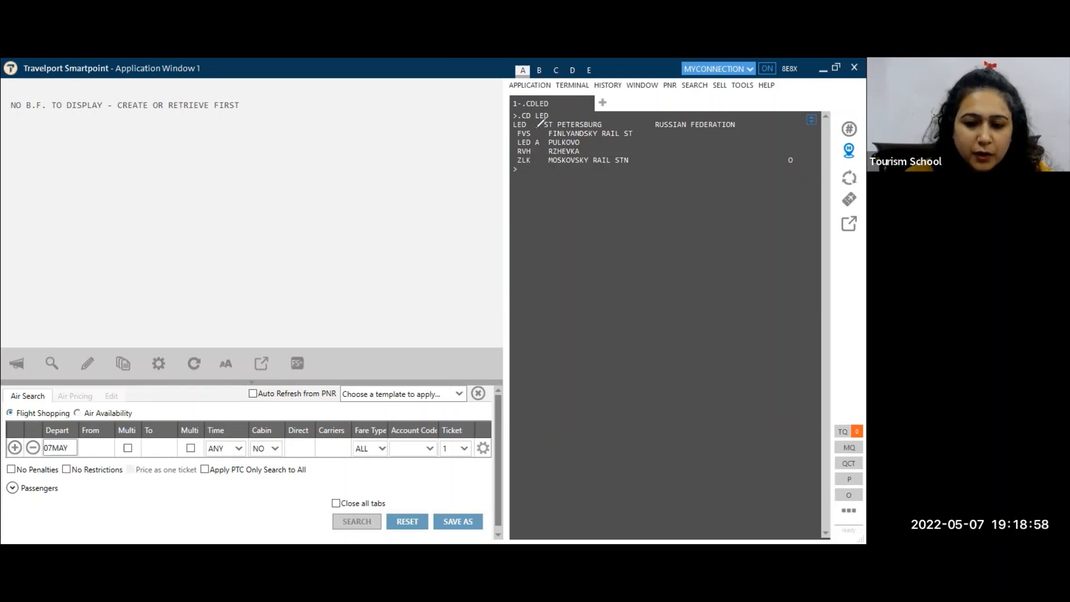
pyautogui.moveTo(511, 129); pyautogui.dragTo(708, 121)
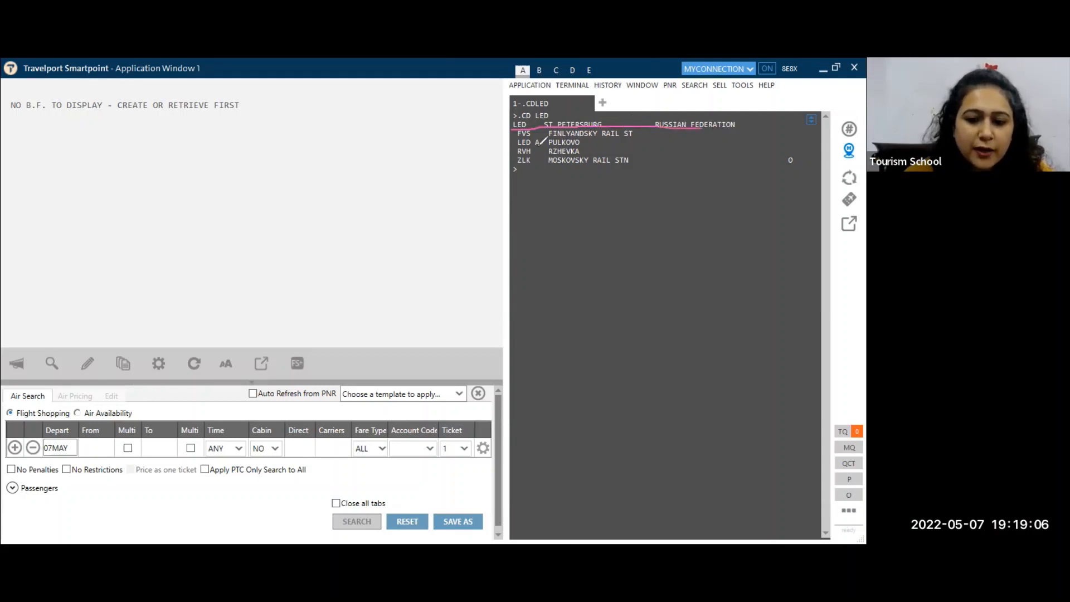
pyautogui.moveTo(518, 147); pyautogui.dragTo(535, 148)
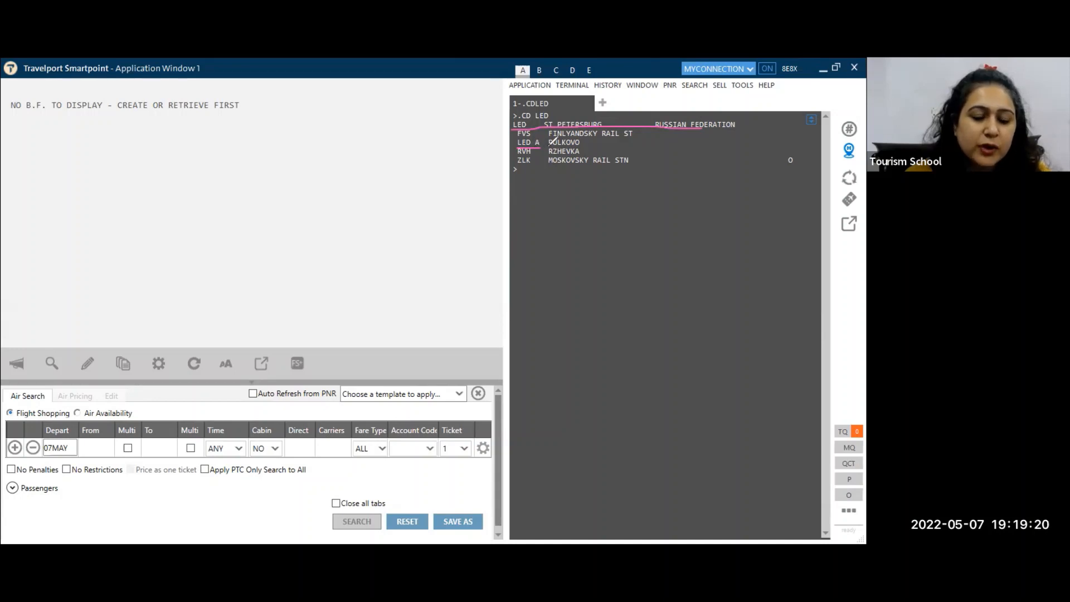
pyautogui.moveTo(550, 145); pyautogui.dragTo(586, 146)
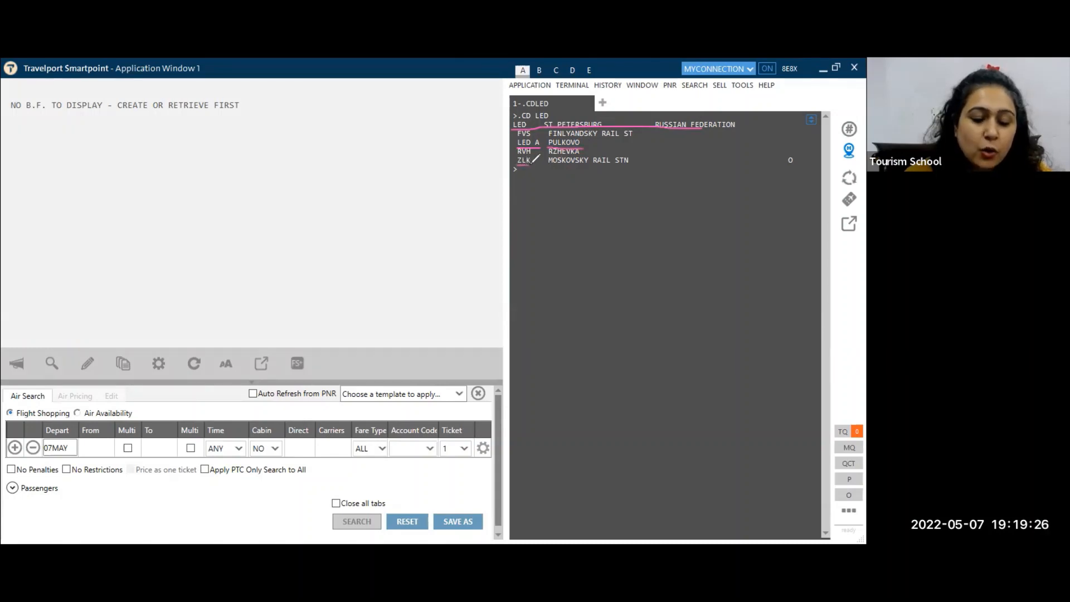
pyautogui.moveTo(550, 164); pyautogui.dragTo(627, 164)
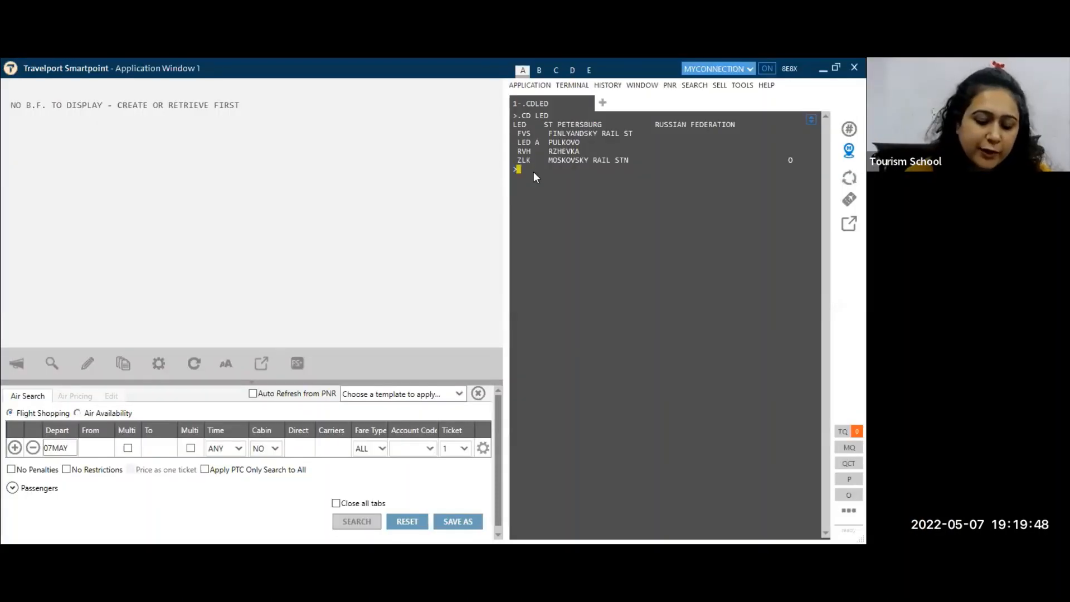
# - Decode the city code NYC with .CDNYC to list its airports
pyautogui.write('.CD ')
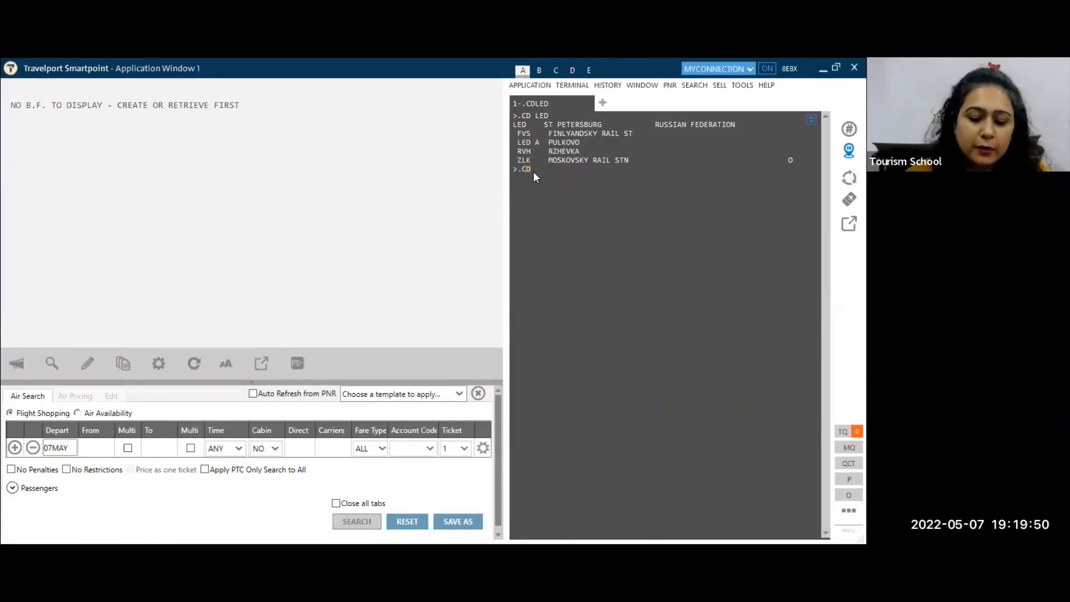
pyautogui.write('NY')
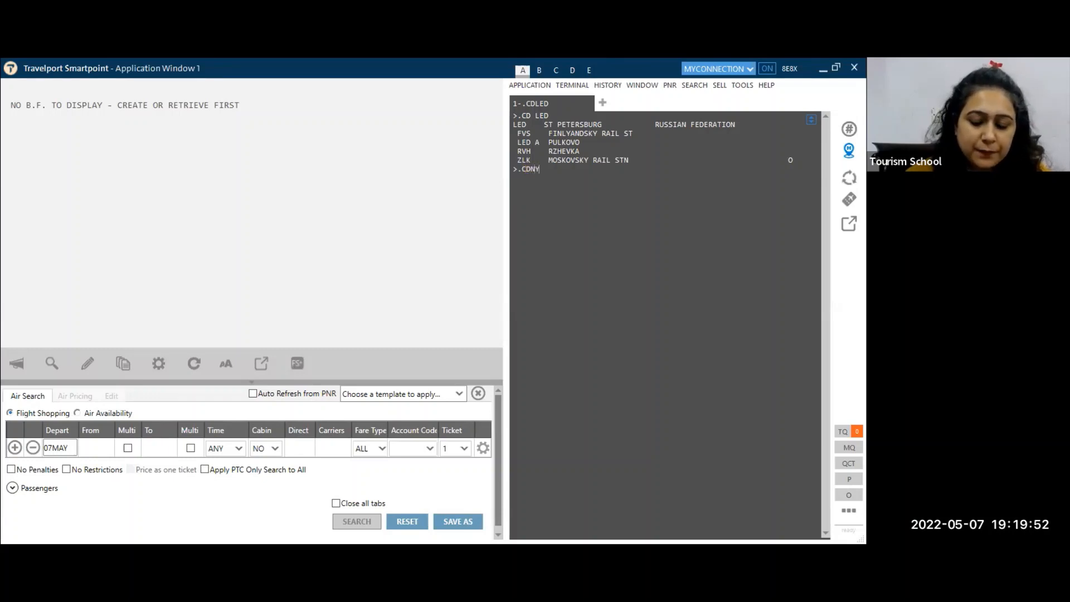
pyautogui.write('C')
pyautogui.press('Return')
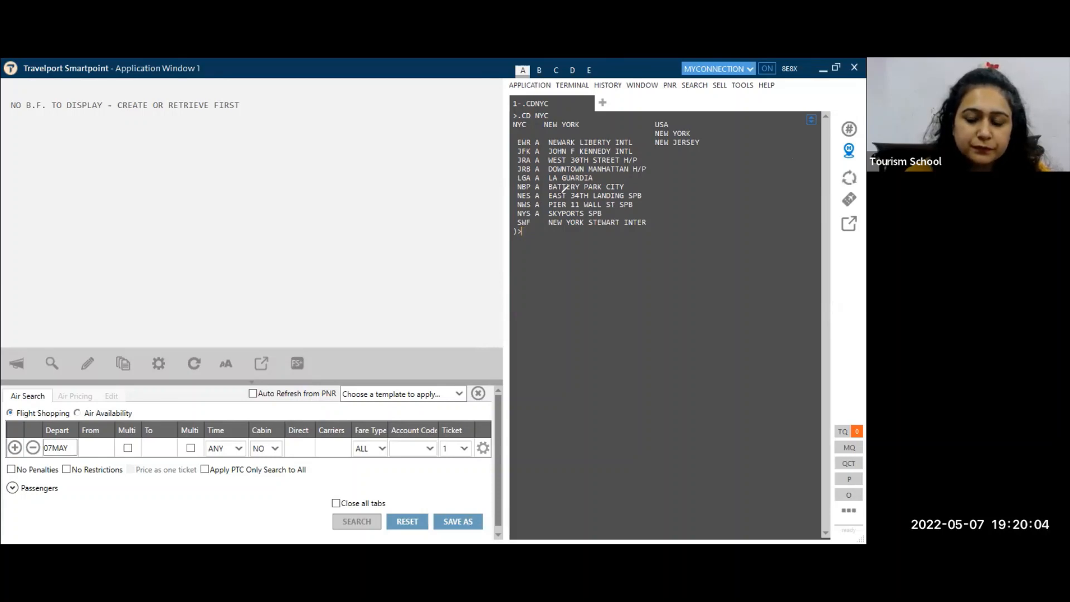
pyautogui.moveTo(513, 129)
pyautogui.mouseDown()
pyautogui.moveTo(657, 127)
pyautogui.moveTo(638, 140)
pyautogui.mouseUp()
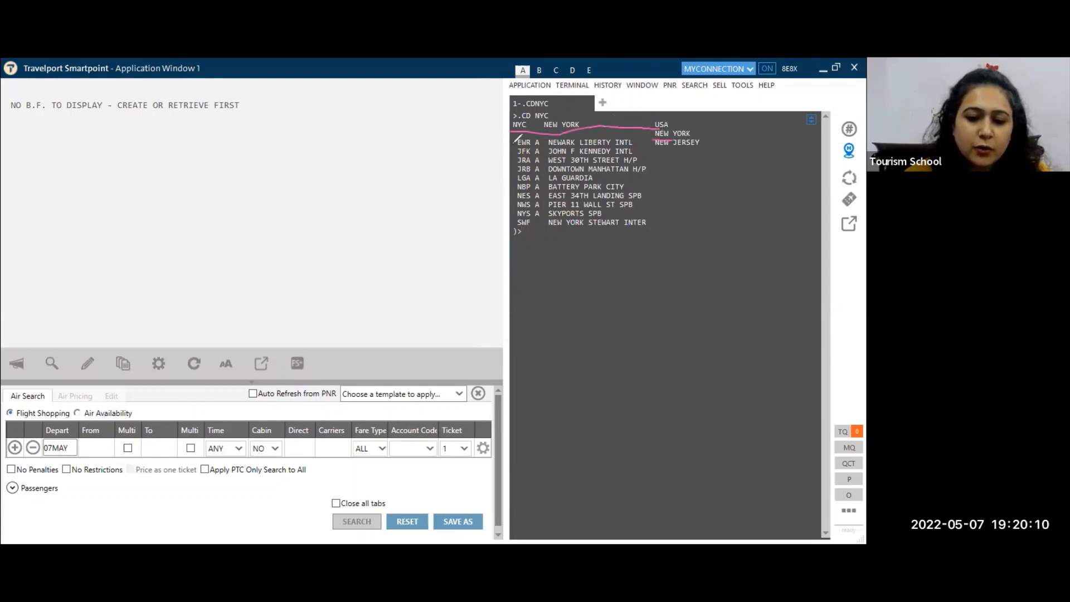
pyautogui.moveTo(518, 150); pyautogui.dragTo(541, 150)
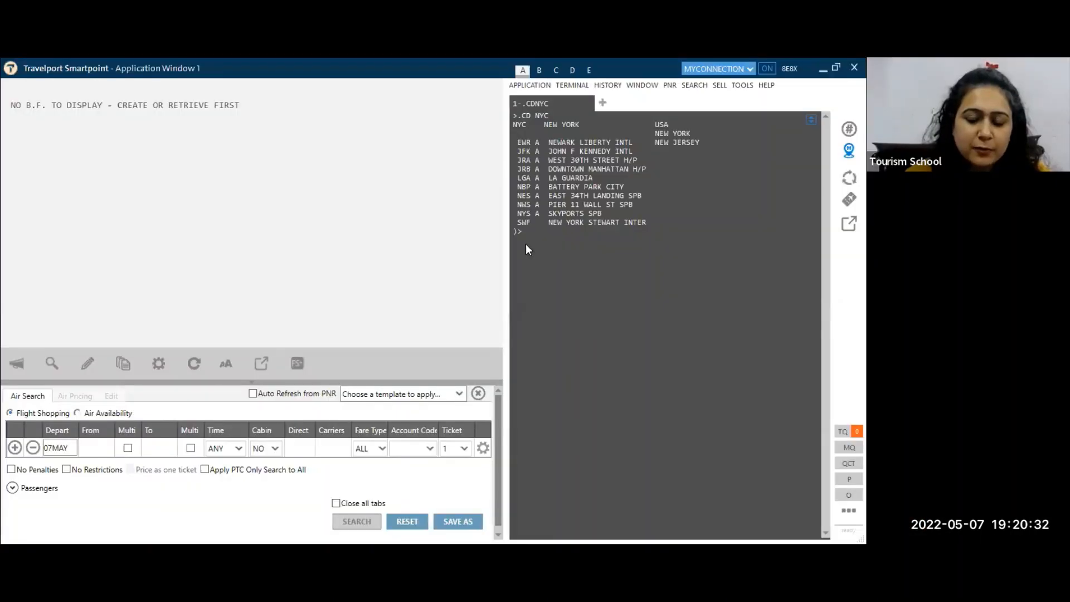
# - Display the rest of the NYC airport list with the move-down entry MD
pyautogui.write('MD')
pyautogui.press('Return')
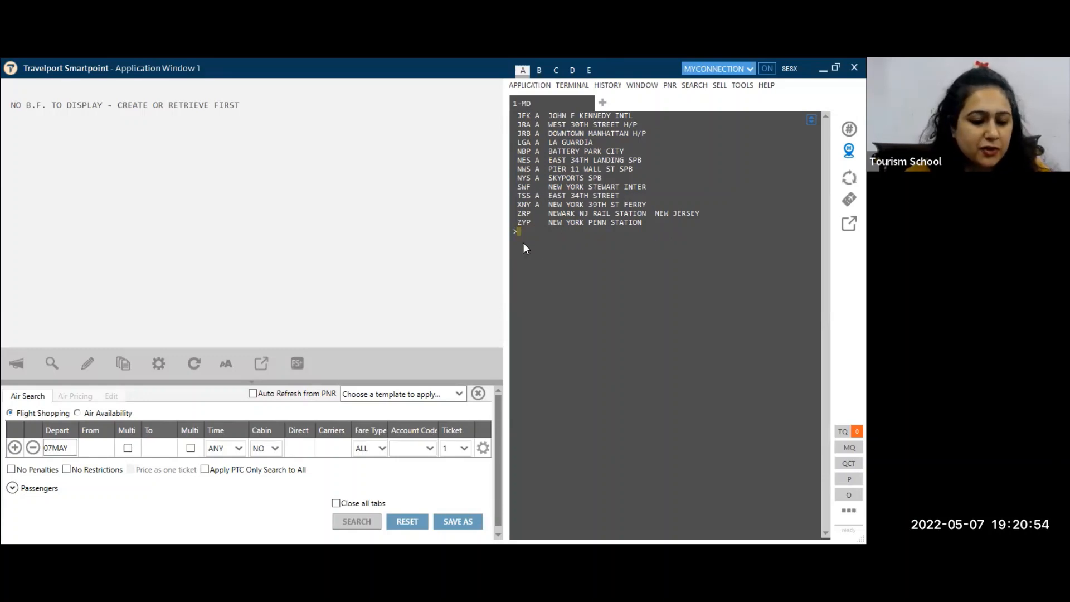
# - Display the detailed airport information for city code LED with .CRLED and move down through it with MD
pyautogui.write('.C')
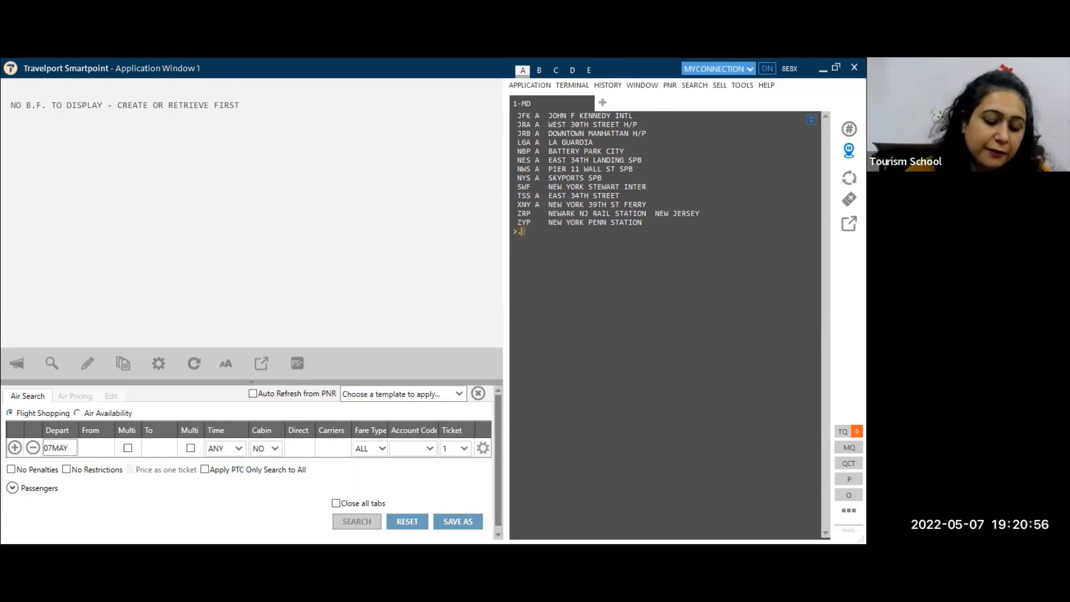
pyautogui.write('R')
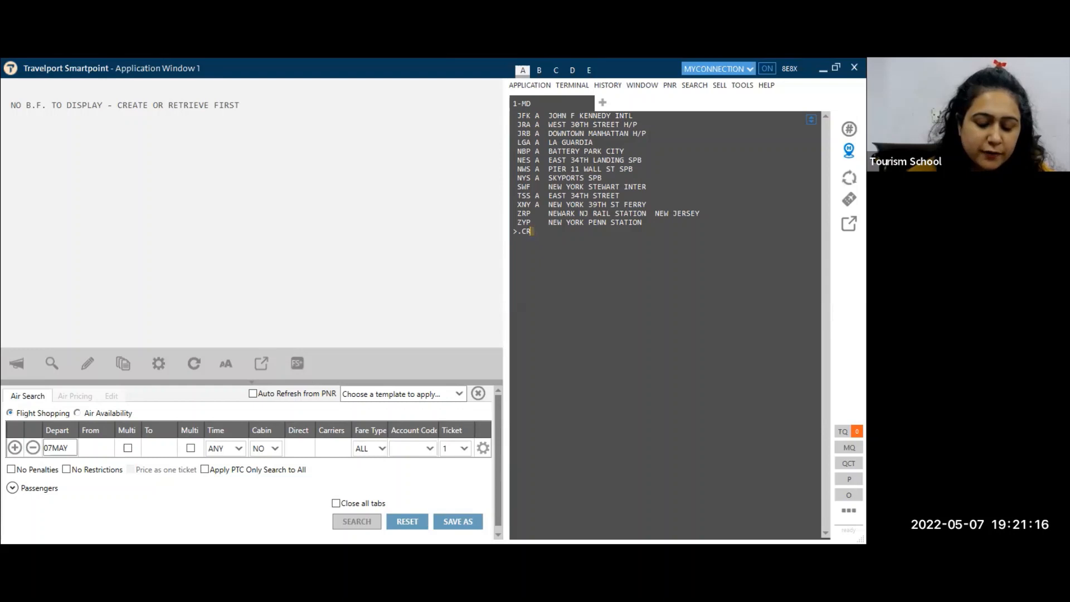
pyautogui.write('LED')
pyautogui.press('Return')
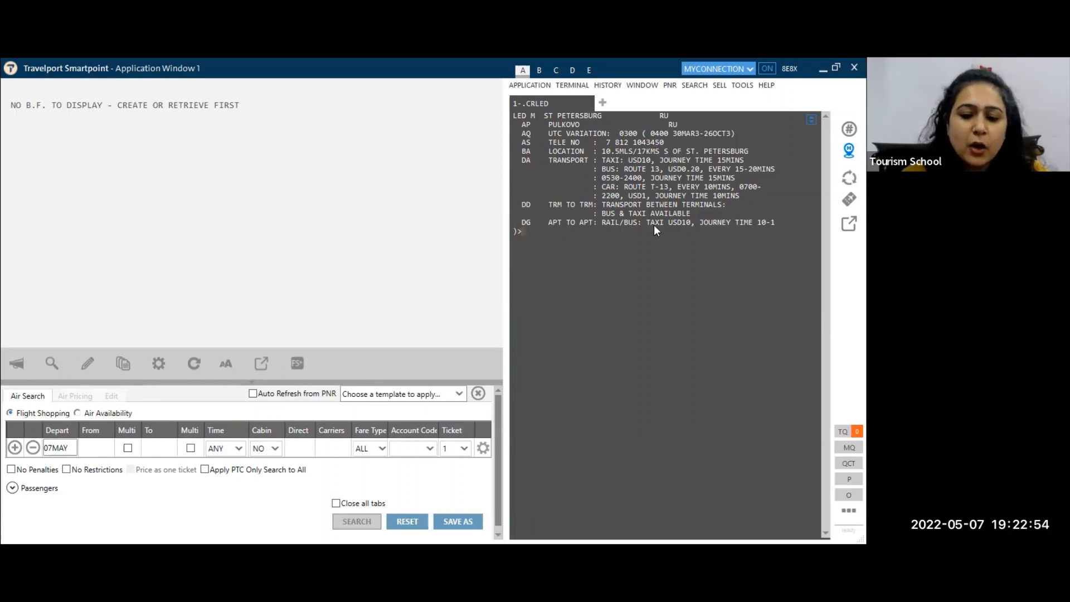
pyautogui.write('MD')
pyautogui.press('Return')
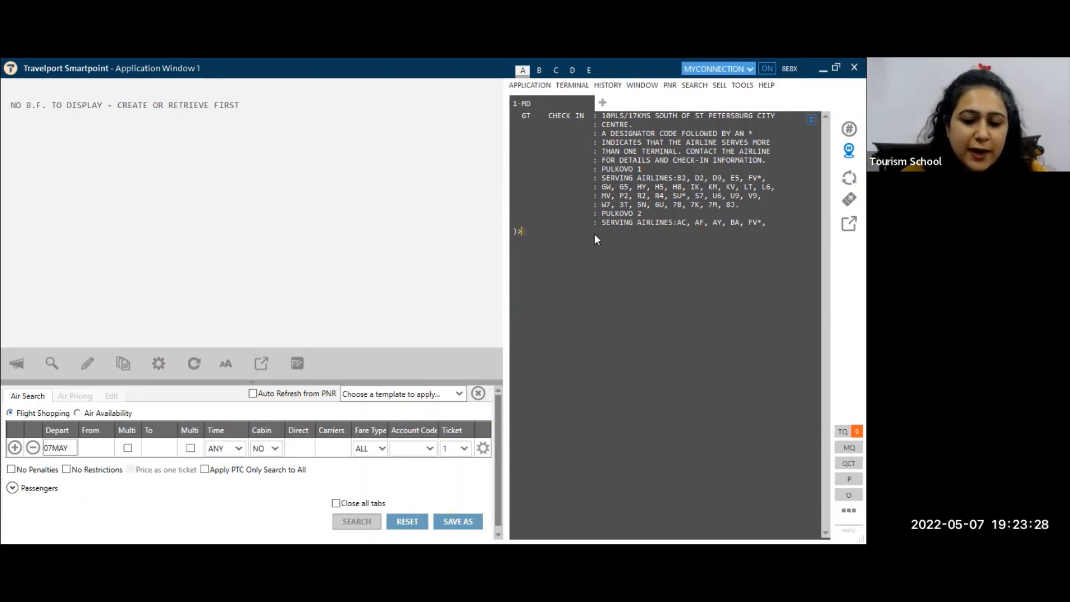
# - Page through the remaining LED airport information with the move-down entry MD until its last page
pyautogui.write('MD')
pyautogui.press('Return')
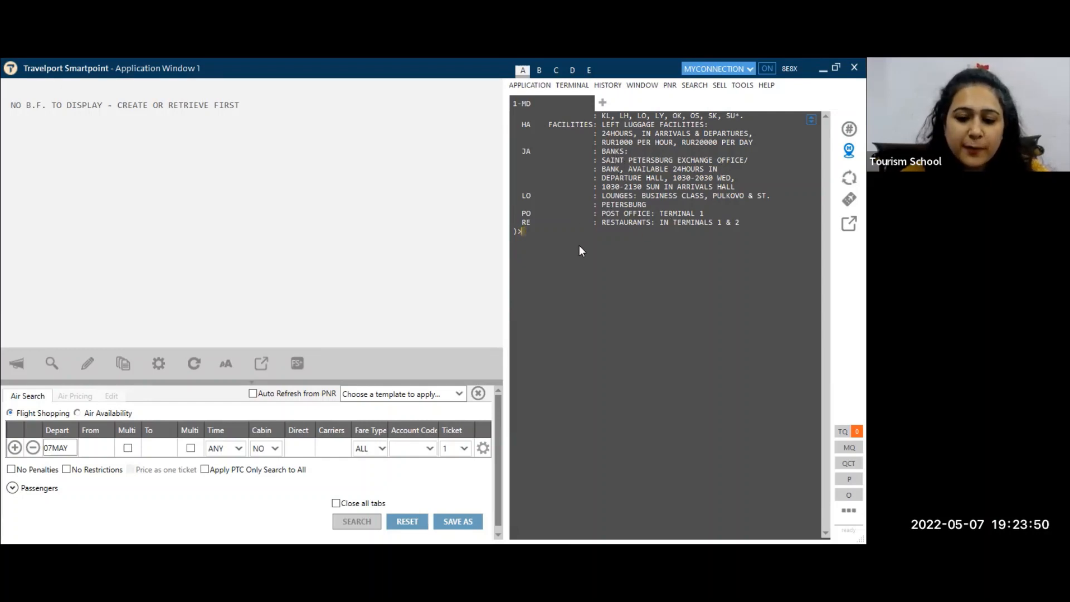
pyautogui.write('MD')
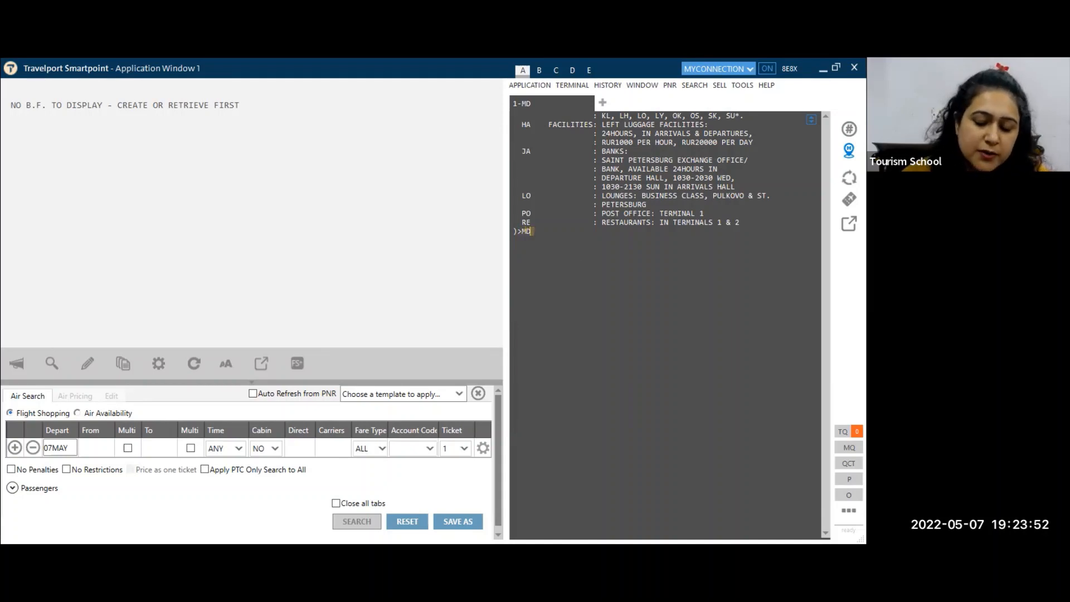
pyautogui.press('Return')
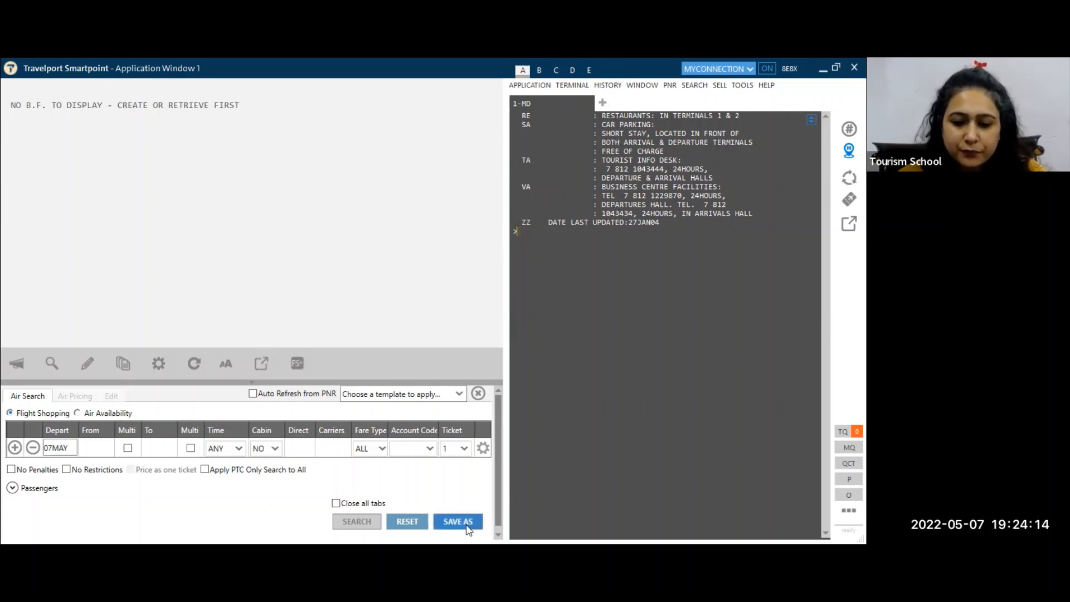
pyautogui.moveTo(594, 120); pyautogui.dragTo(622, 119)
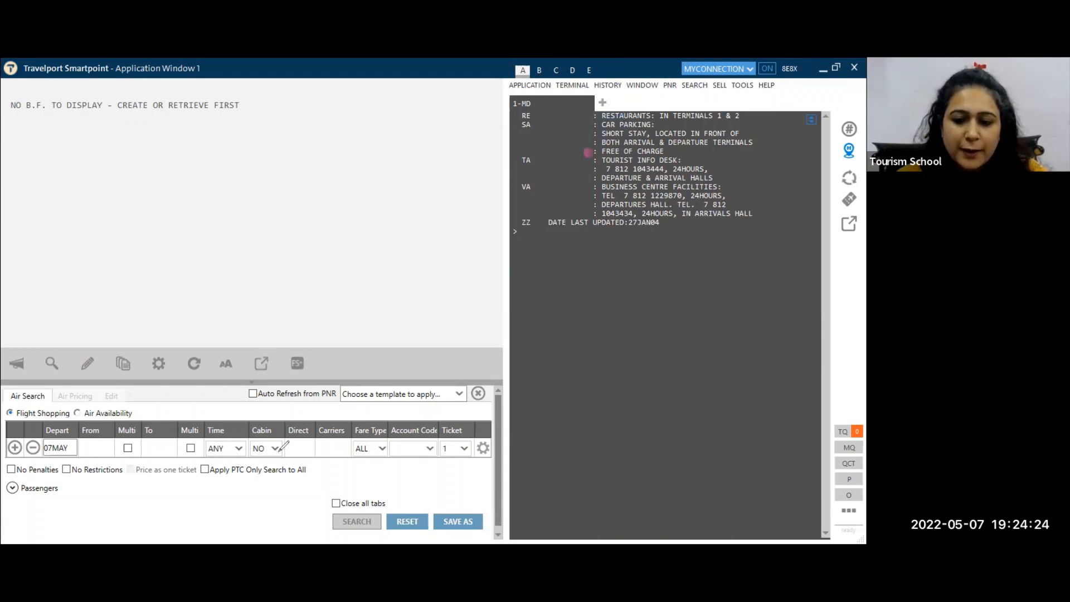
pyautogui.moveTo(589, 152); pyautogui.dragTo(690, 160)
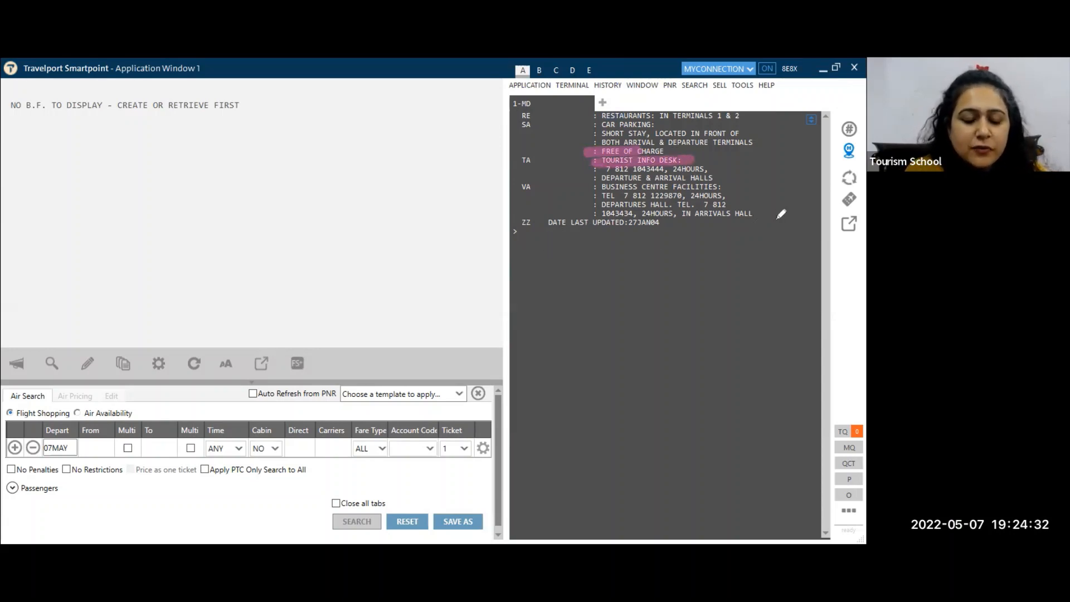
pyautogui.click(631, 231)
pyautogui.moveTo(630, 230); pyautogui.dragTo(664, 230)
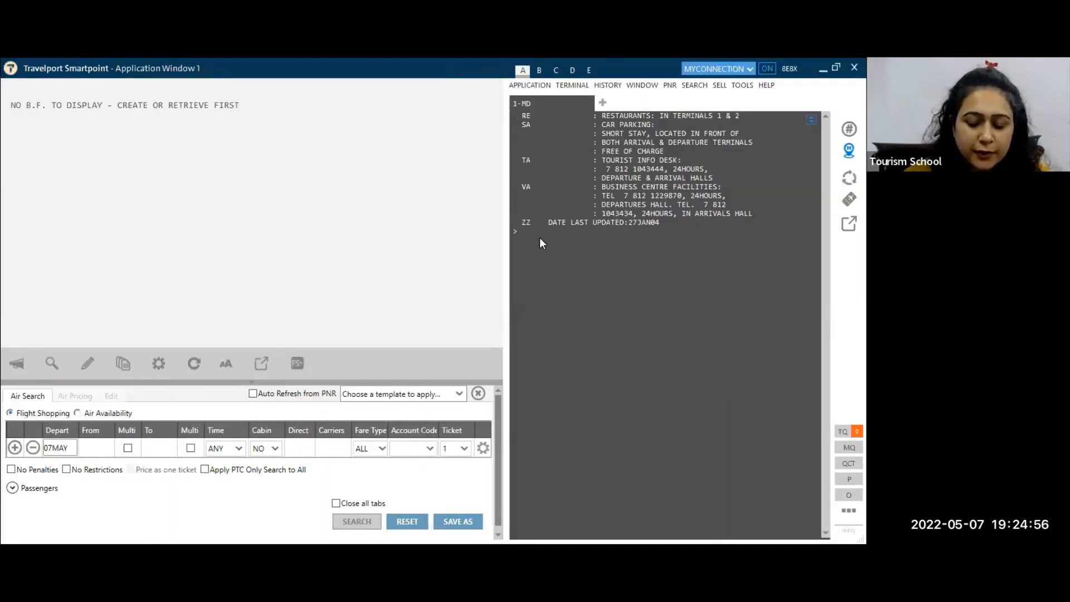
# - Display the detailed airport information for city code BLR with .CRBLR and enter MD to move down
pyautogui.write('.CR')
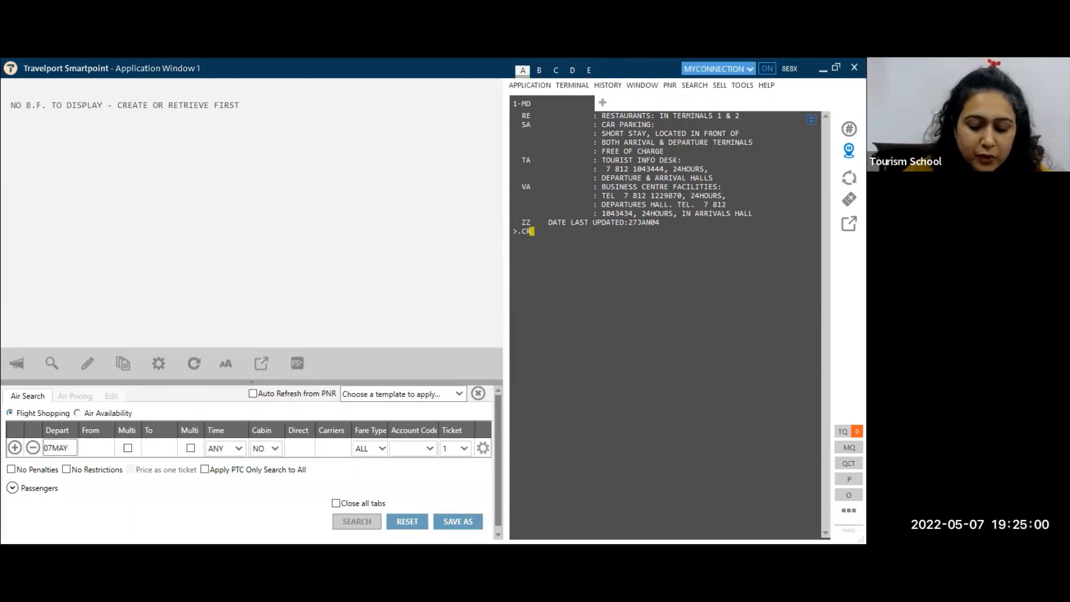
pyautogui.write('BLR')
pyautogui.press('Return')
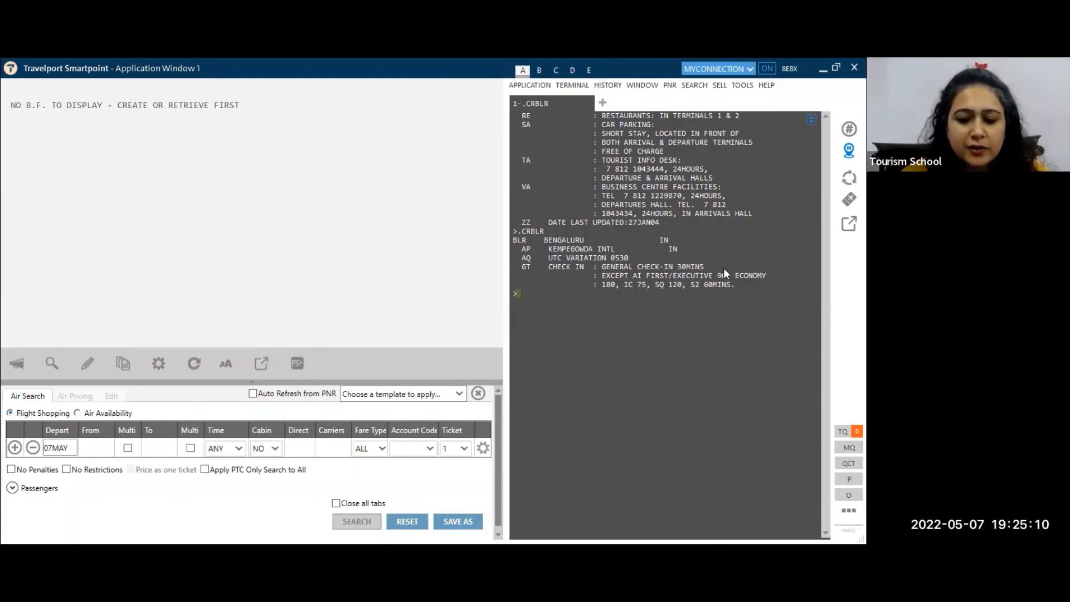
pyautogui.write('MD')
pyautogui.press('Return')
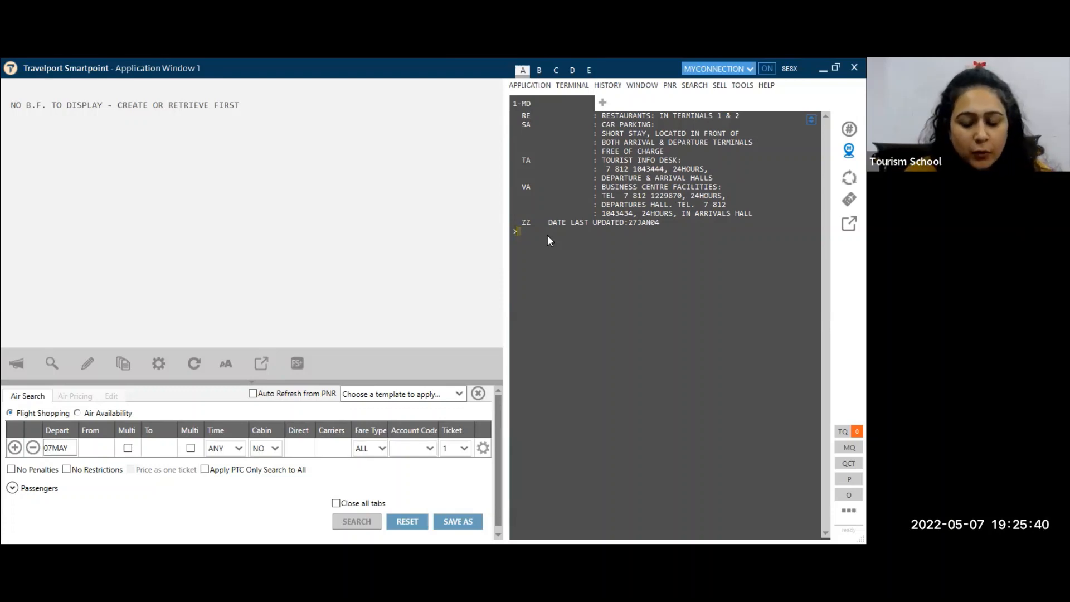
# - Clear the terminal with the ignore entry I and encode the country Russia with .LERUSSIA
pyautogui.write('I')
pyautogui.press('Return')
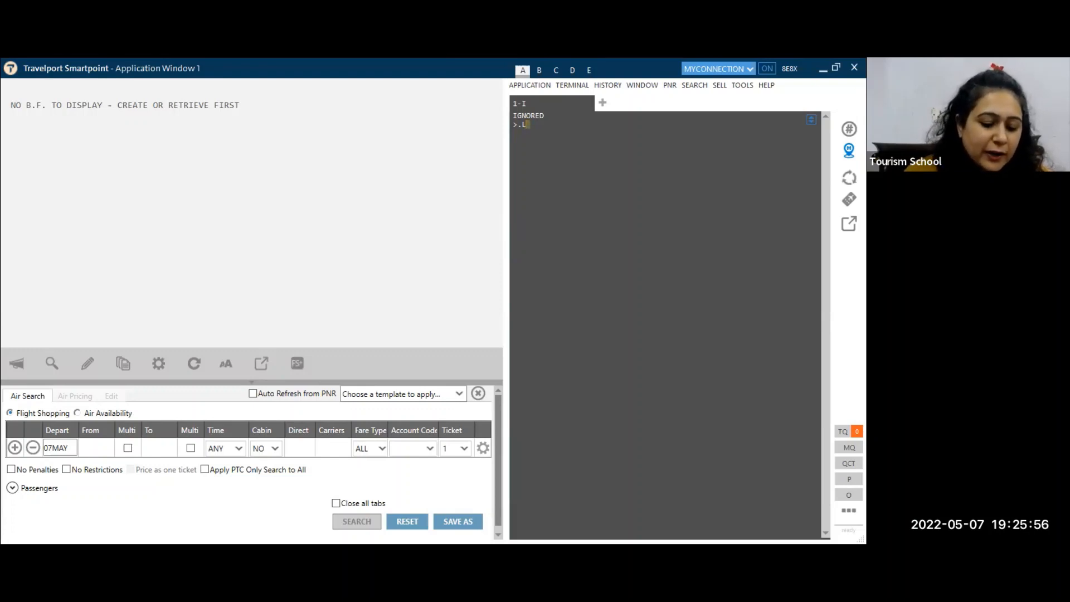
pyautogui.write('RUSSIA')
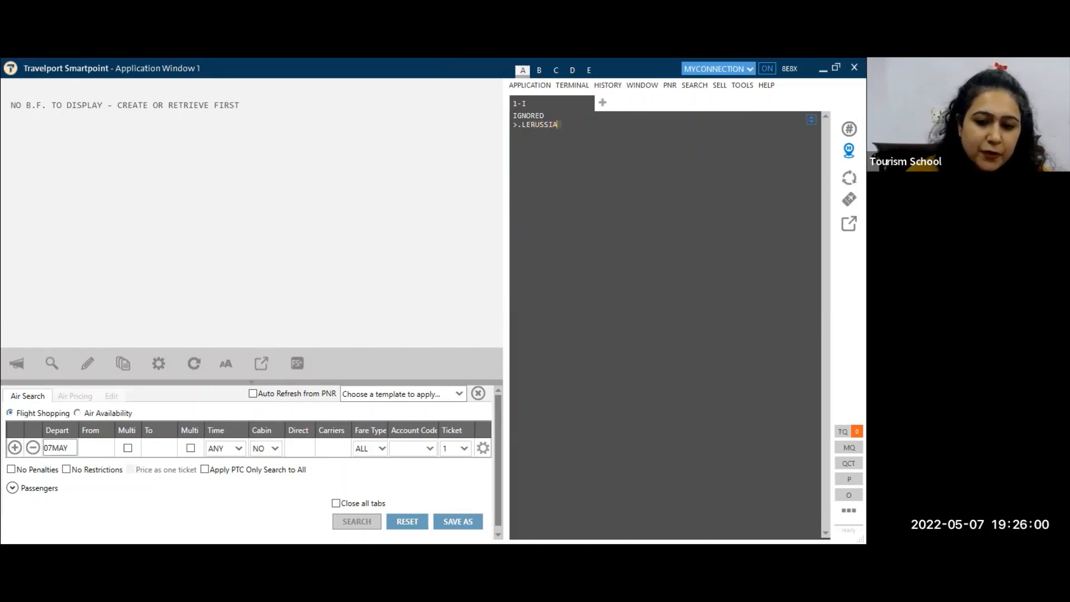
pyautogui.press('Return')
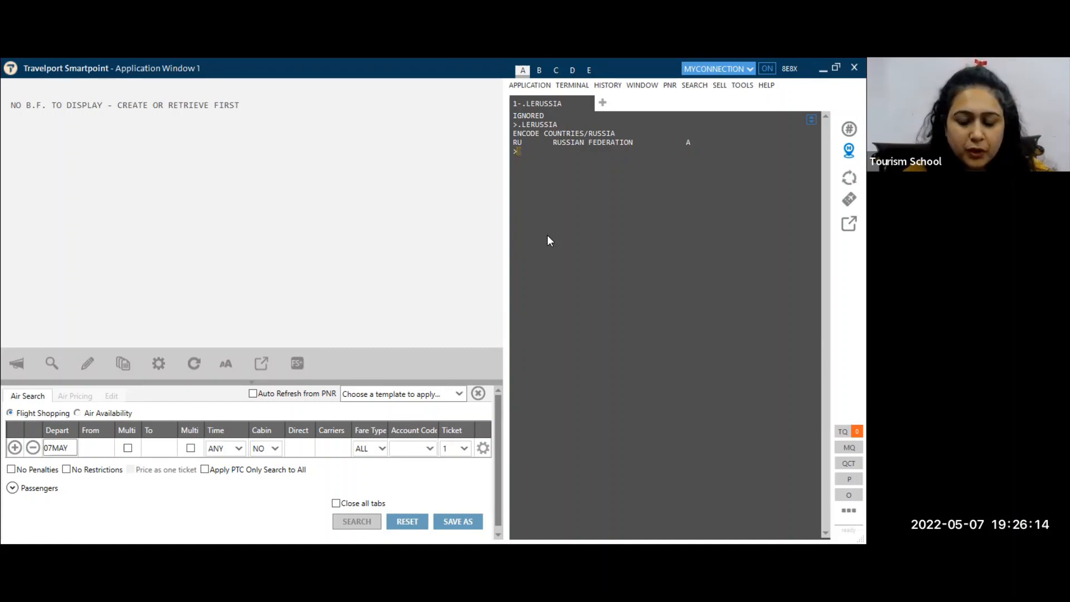
# - Encode the countries Canada and US with the entries .LECANADA and .LEUS
pyautogui.write('.L')
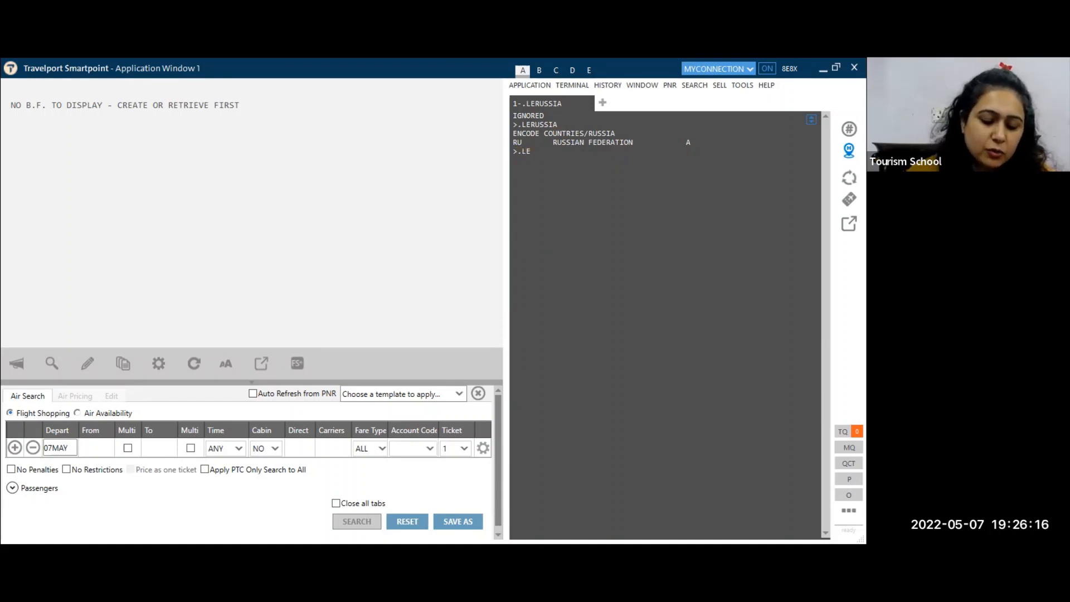
pyautogui.write('ECANADA')
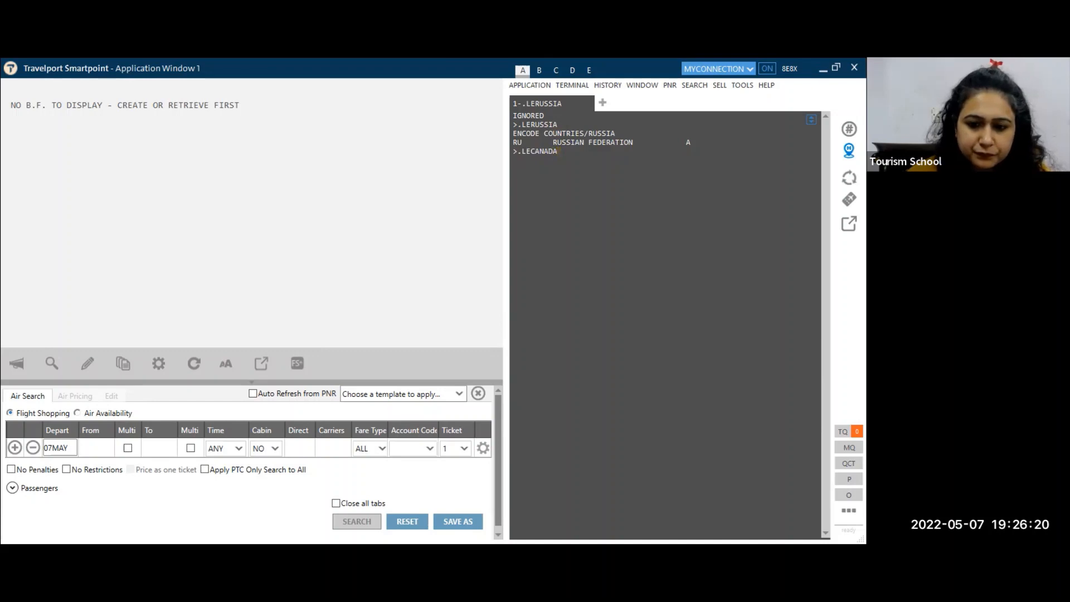
pyautogui.press('Return')
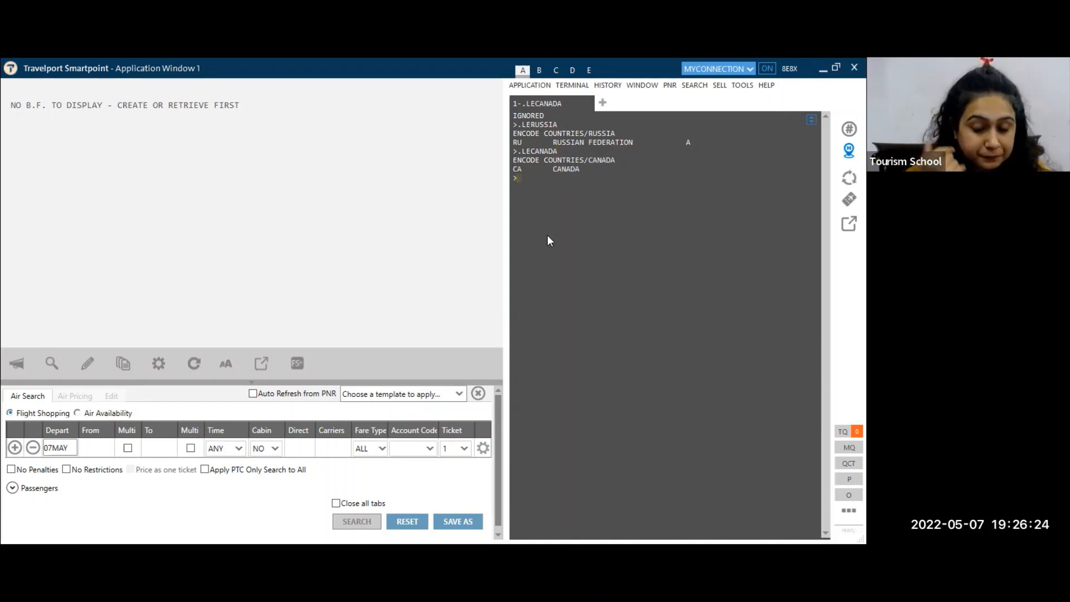
pyautogui.write('.LE')
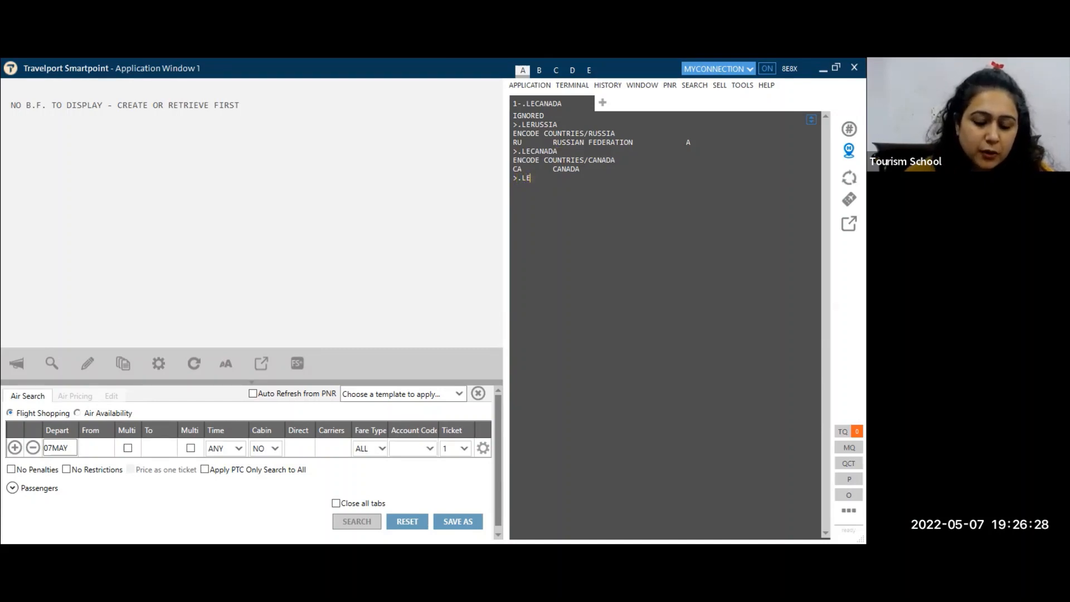
pyautogui.write('US')
pyautogui.press('Return')
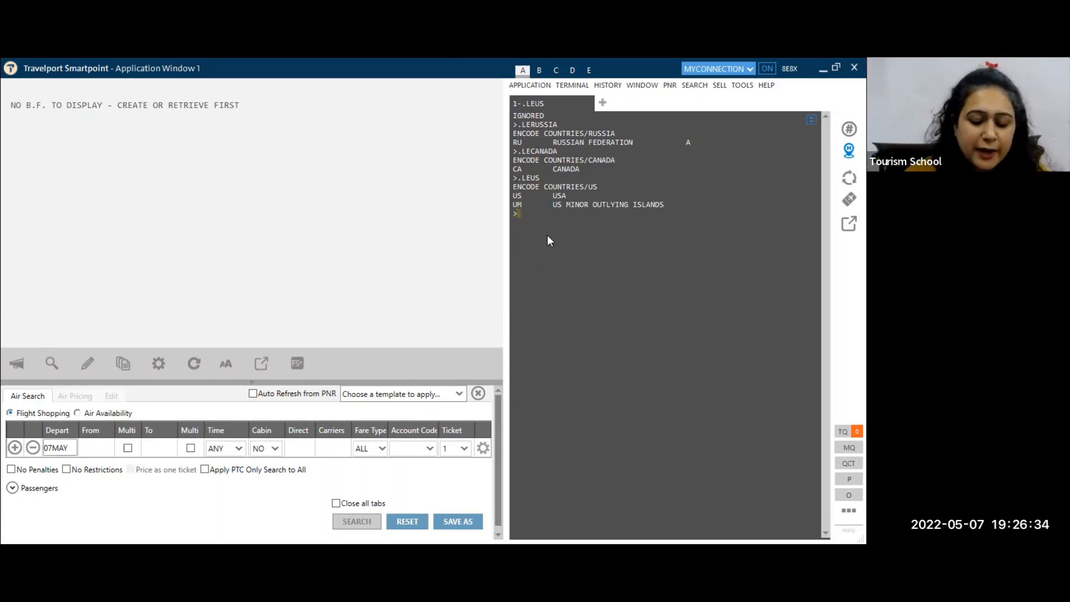
# - Decode the country codes NZ and AE with the entries .LDNZ and .LDAE
pyautogui.write('.D')
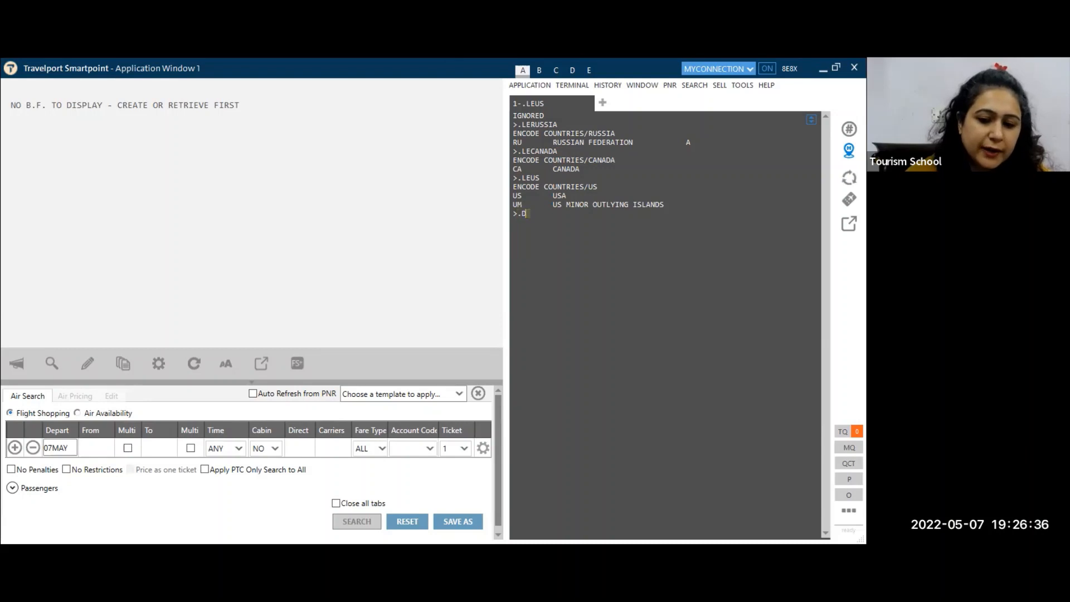
pyautogui.press('BackSpace')
pyautogui.write('LD')
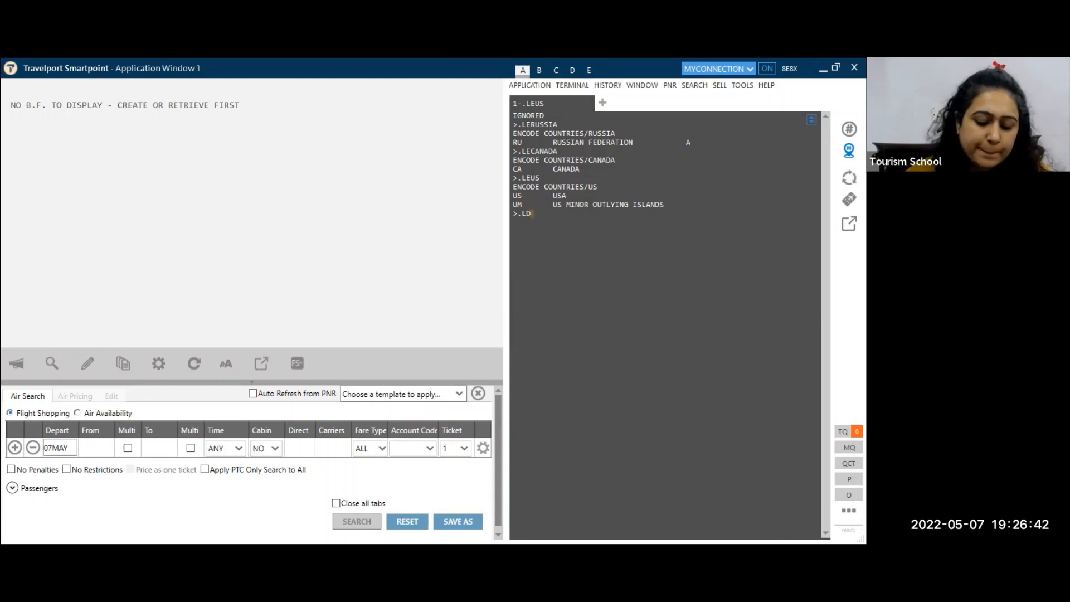
pyautogui.write('NZ')
pyautogui.press('Return')
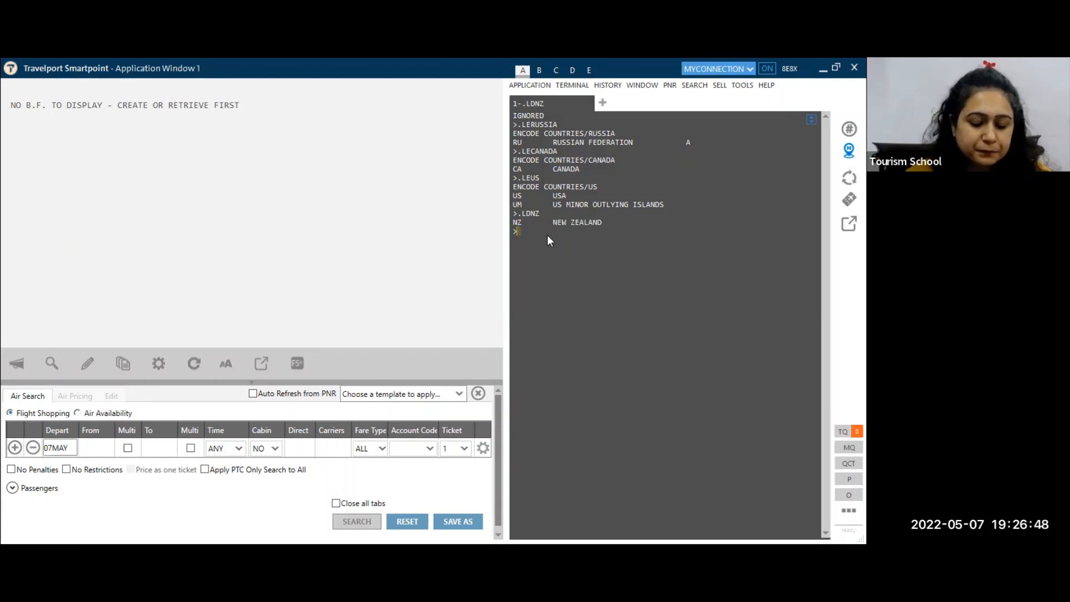
pyautogui.write('.LD')
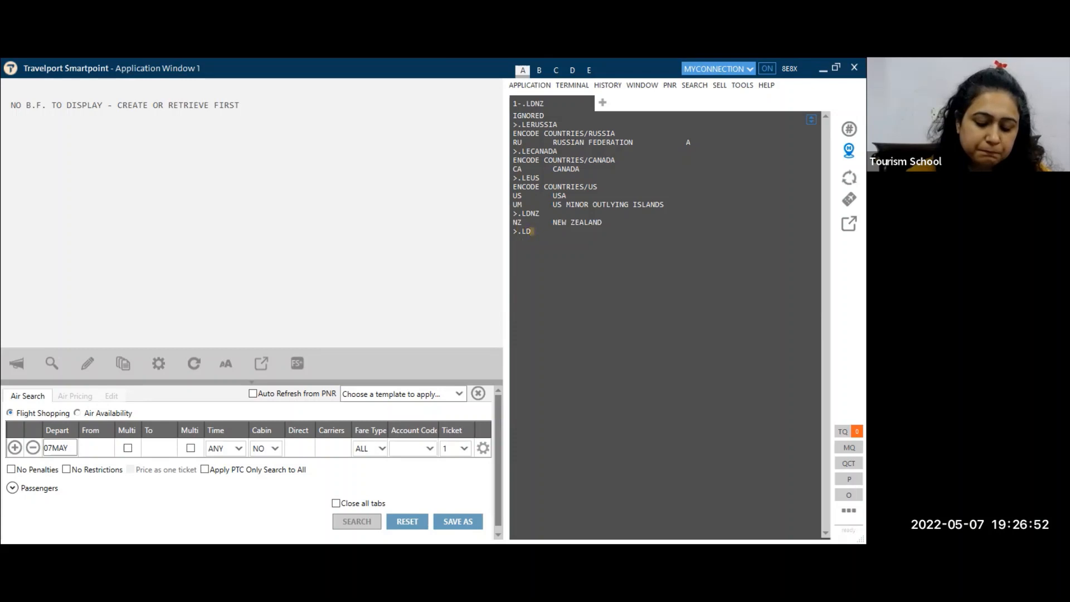
pyautogui.write('AE')
pyautogui.press('Return')
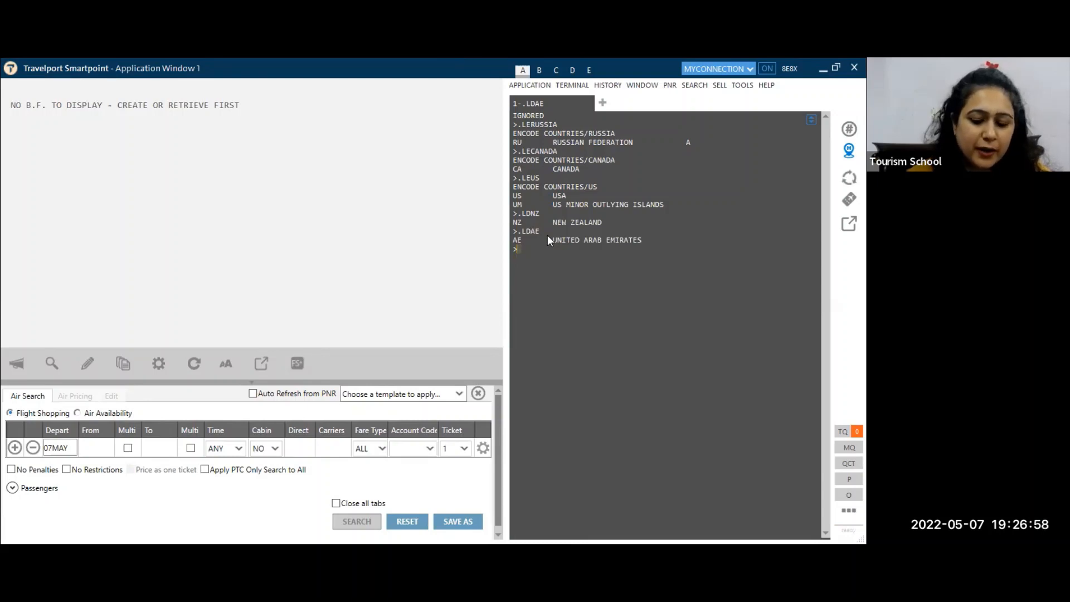
# - Decode the country codes DE and NL with the entries .LDDE and .LDNL
pyautogui.write('.LD')
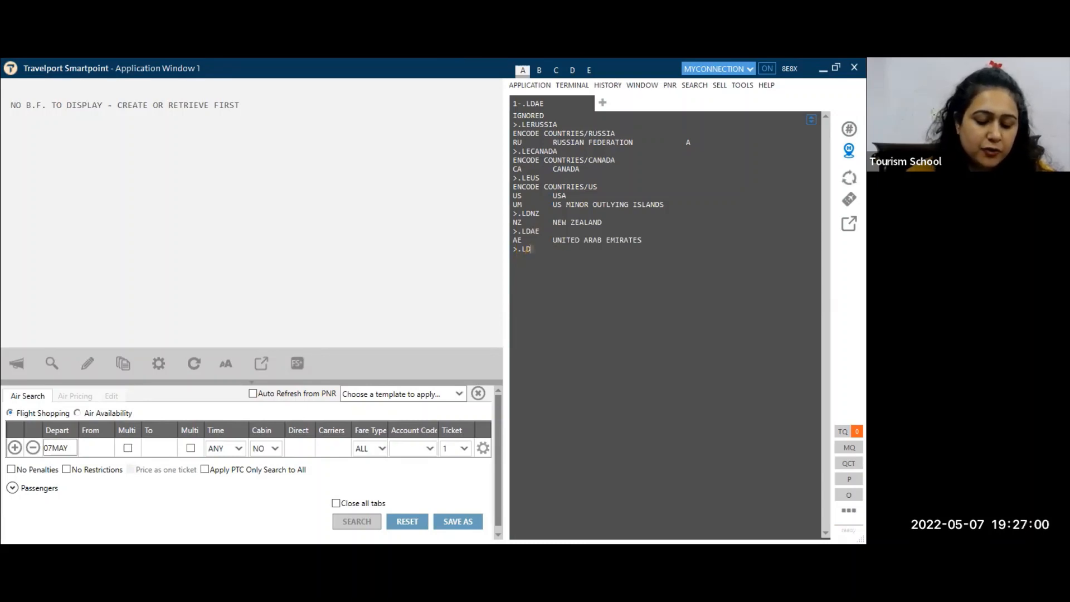
pyautogui.write('DE')
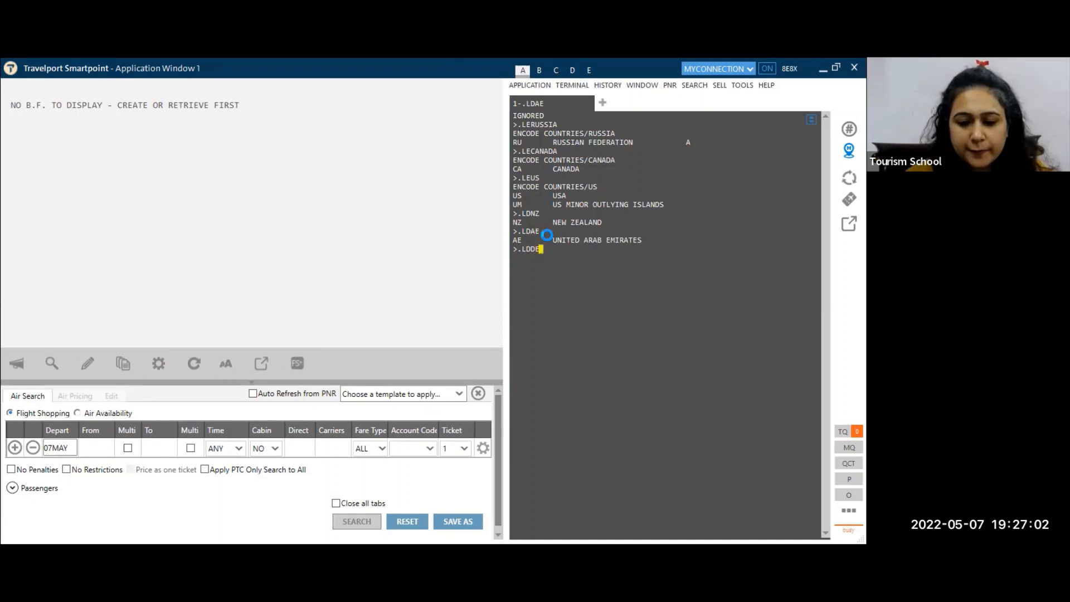
pyautogui.press('Return')
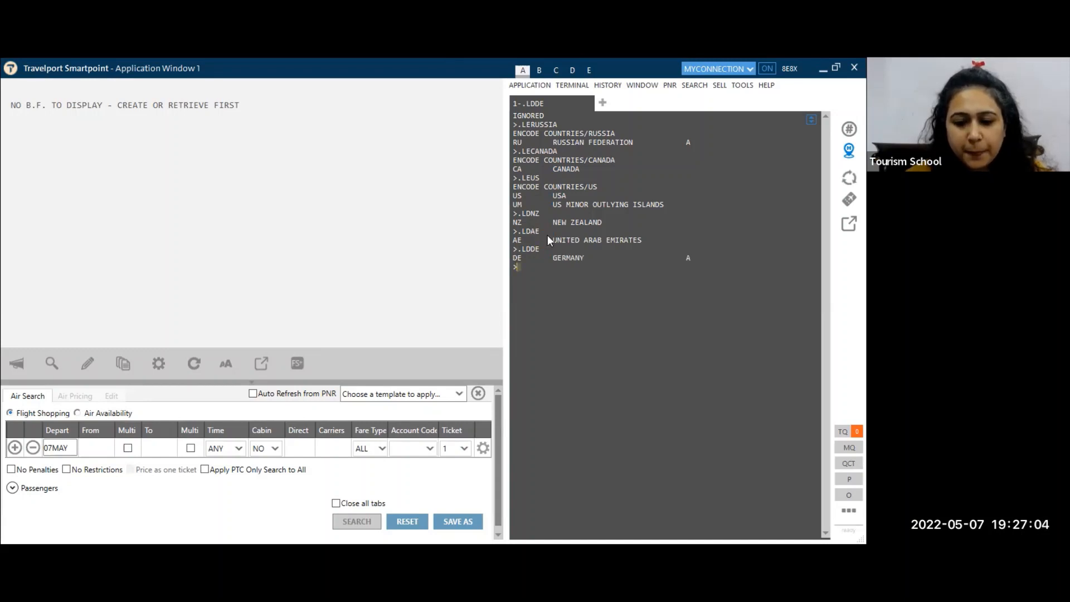
pyautogui.write('.')
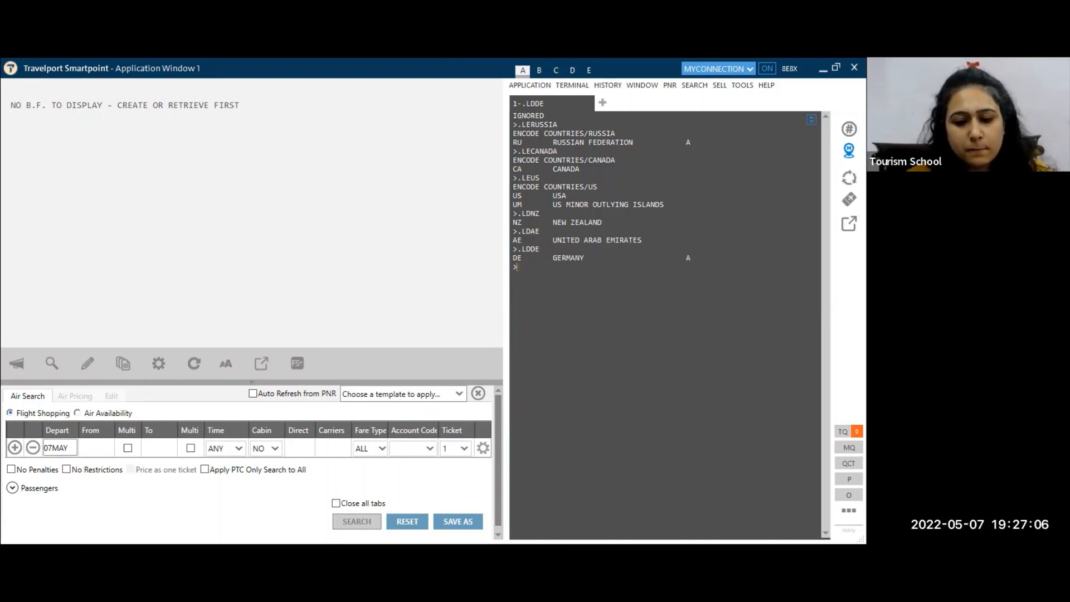
pyautogui.write('LD')
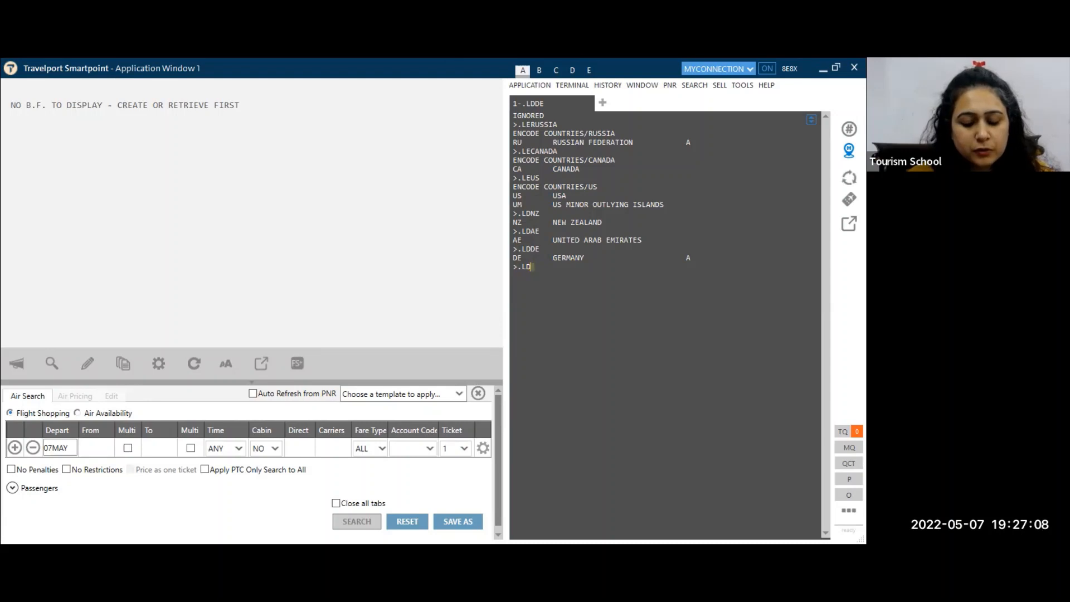
pyautogui.write('NL')
pyautogui.press('Return')
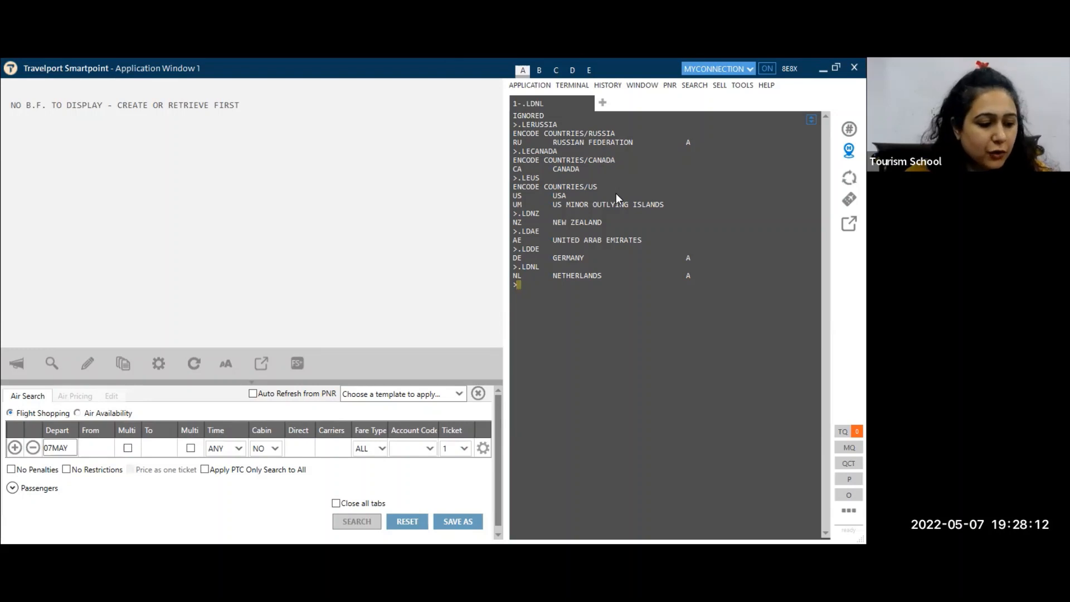
# - List the state codes of the USA with the region decode entry .RDUS
pyautogui.write('D')
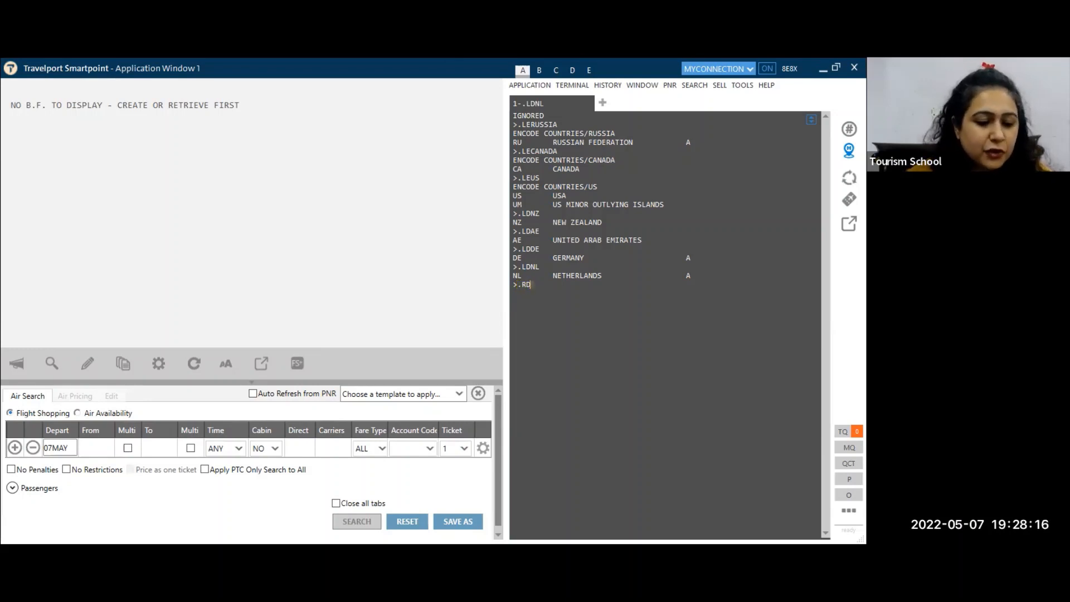
pyautogui.press('BackSpace')
pyautogui.write('C')
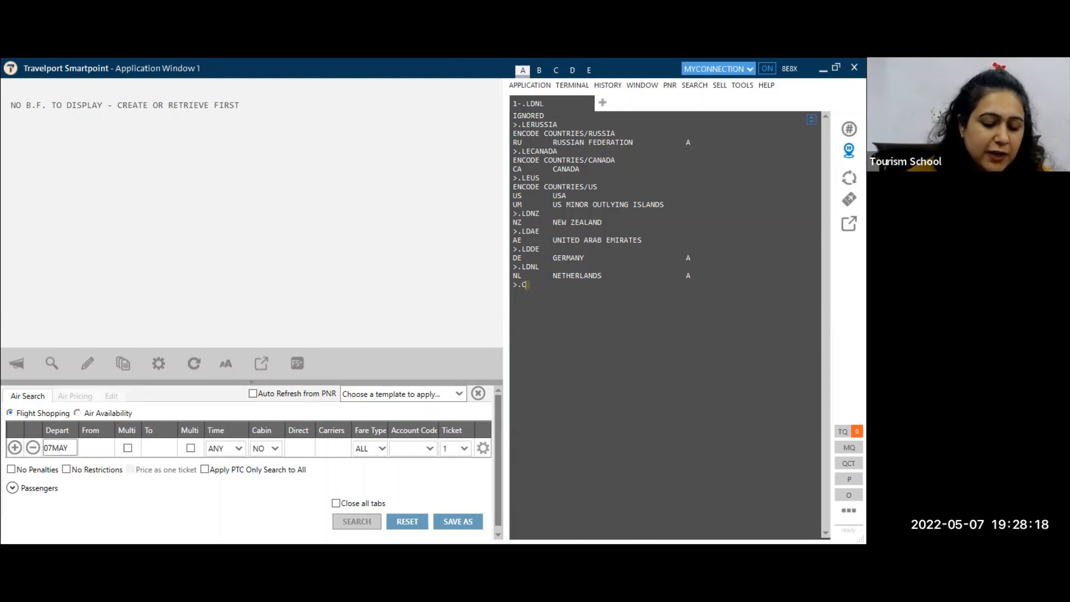
pyautogui.press('BackSpace')
pyautogui.write('RD')
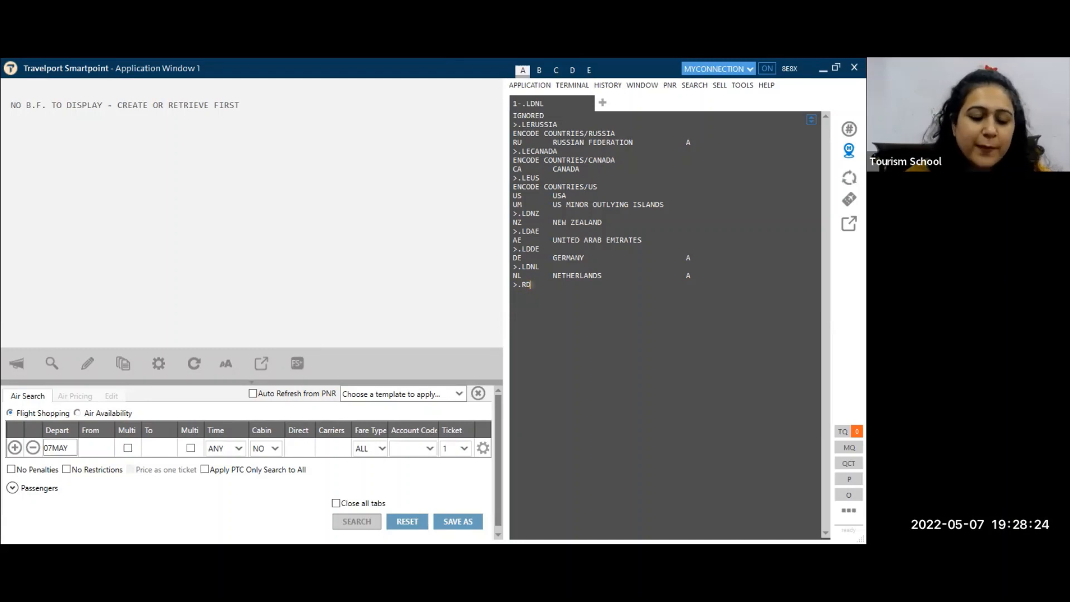
pyautogui.write('US')
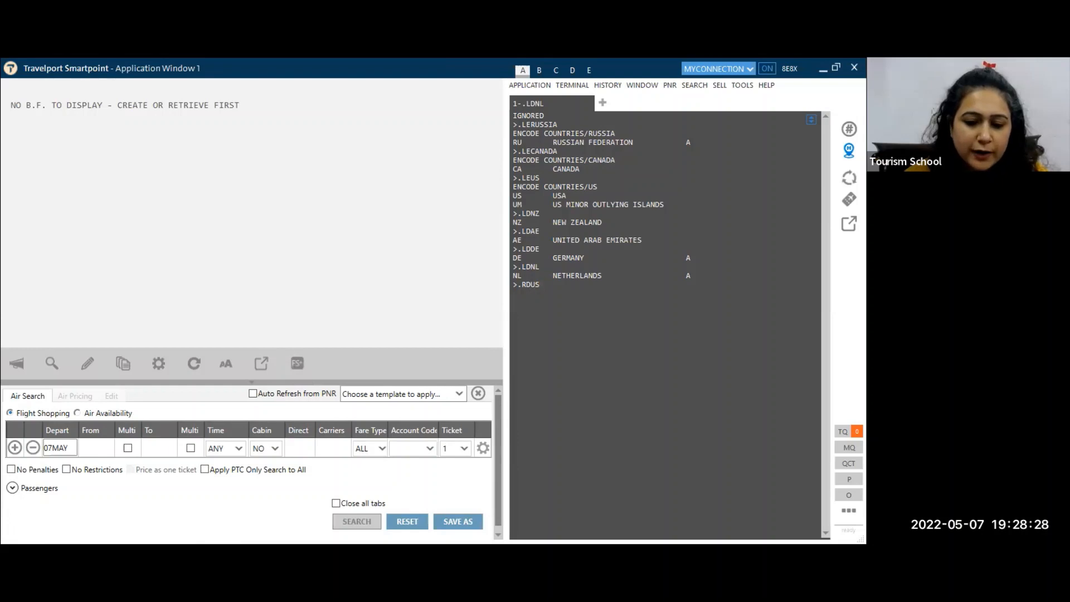
pyautogui.press('Return')
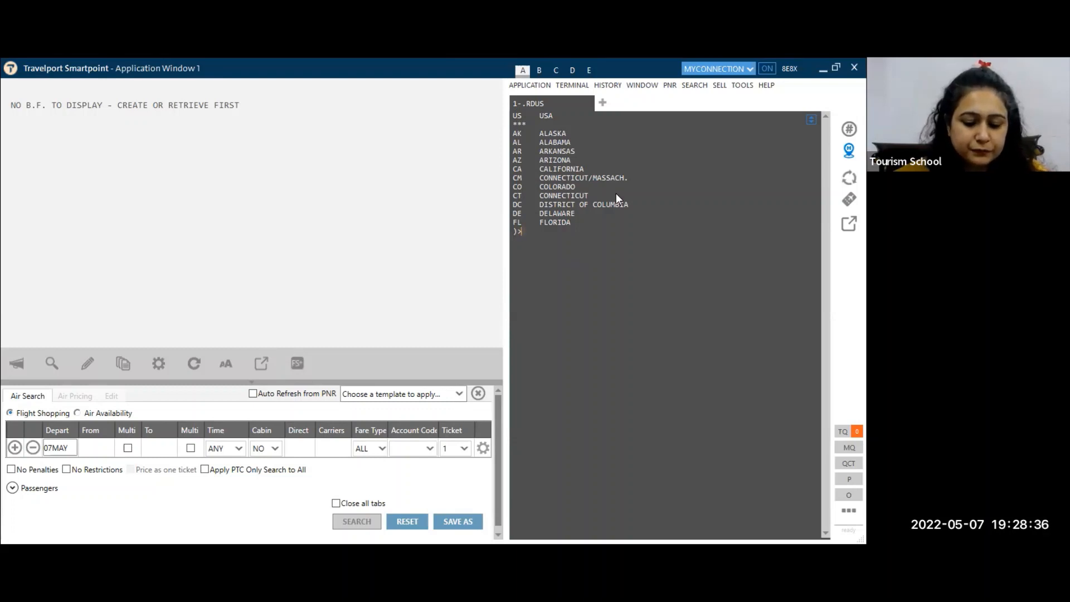
# - Decode the region code ON in Canada with the entry .RDCAON
pyautogui.write('.RD')
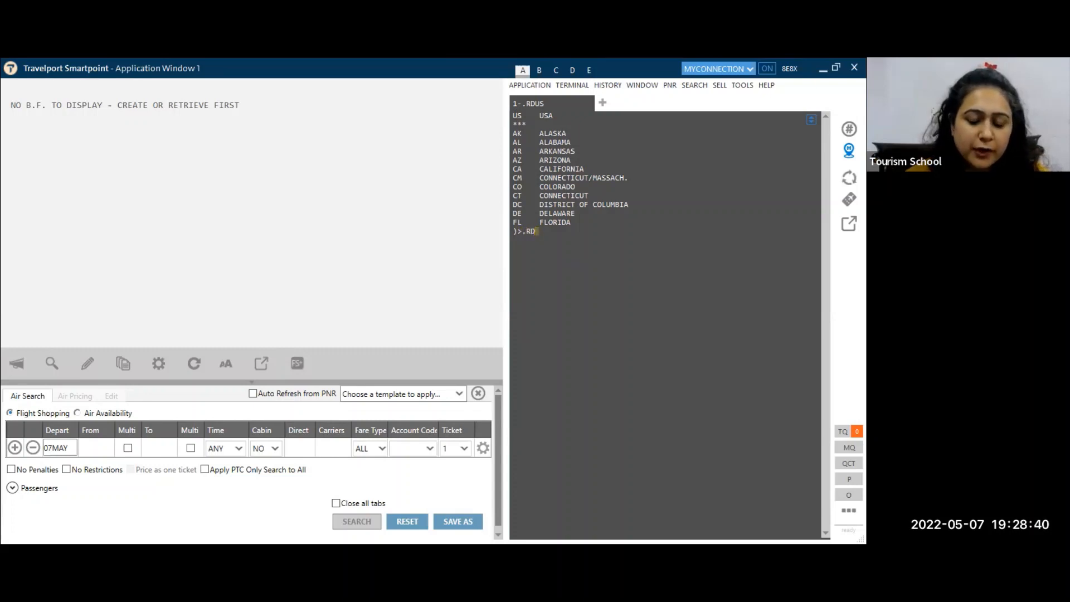
pyautogui.write('CAON')
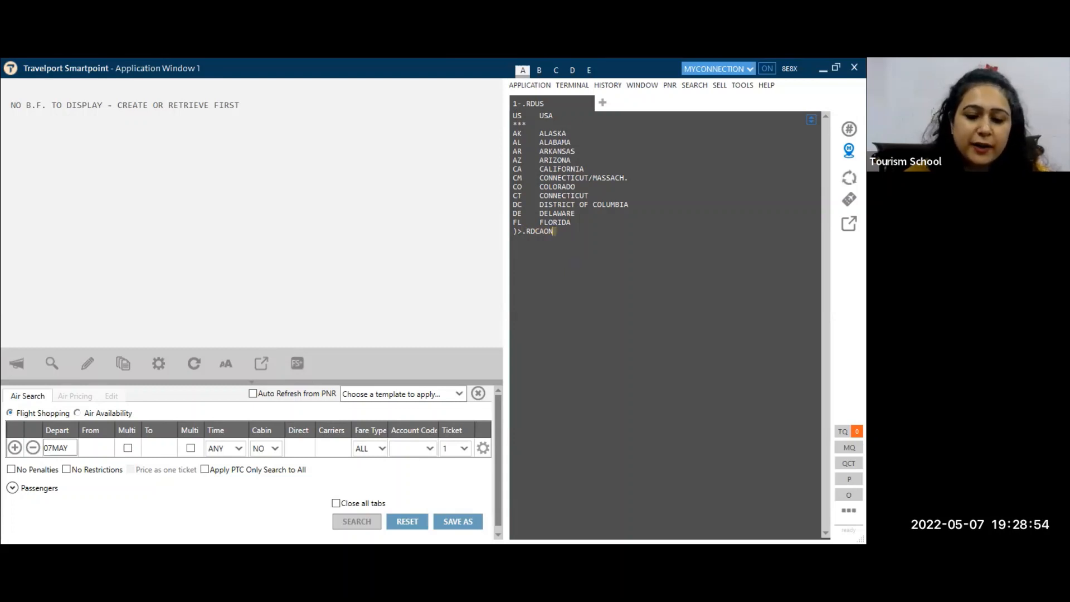
pyautogui.press('Return')
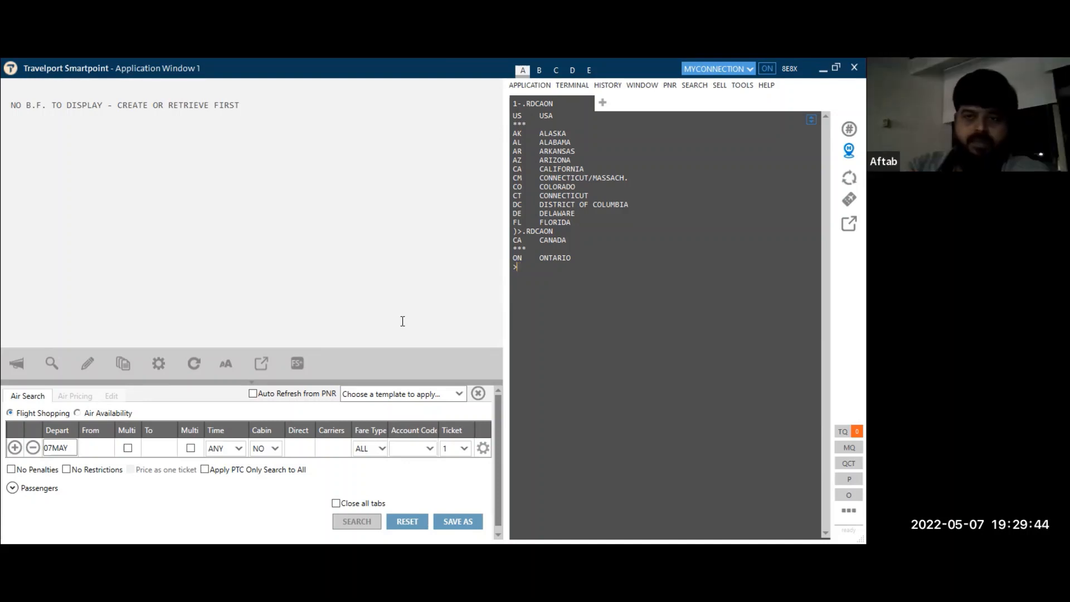
# - Ignore the current session with the entry I and display 11 June flight availability from Bengaluru to Frankfurt with A11JUNBLRFRA
pyautogui.write('I')
pyautogui.press('Return')
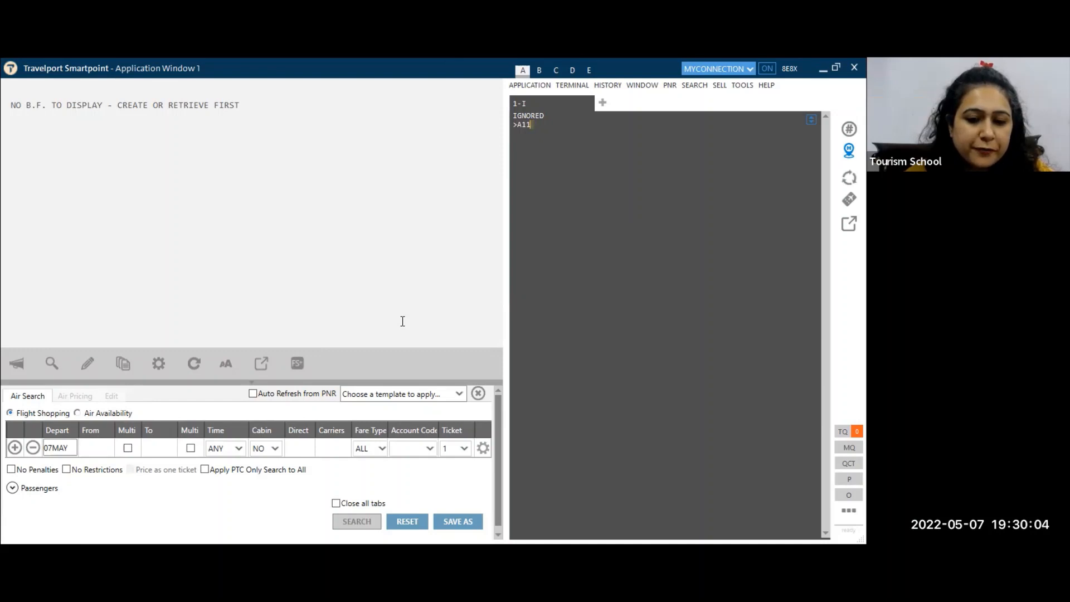
pyautogui.write('JUN')
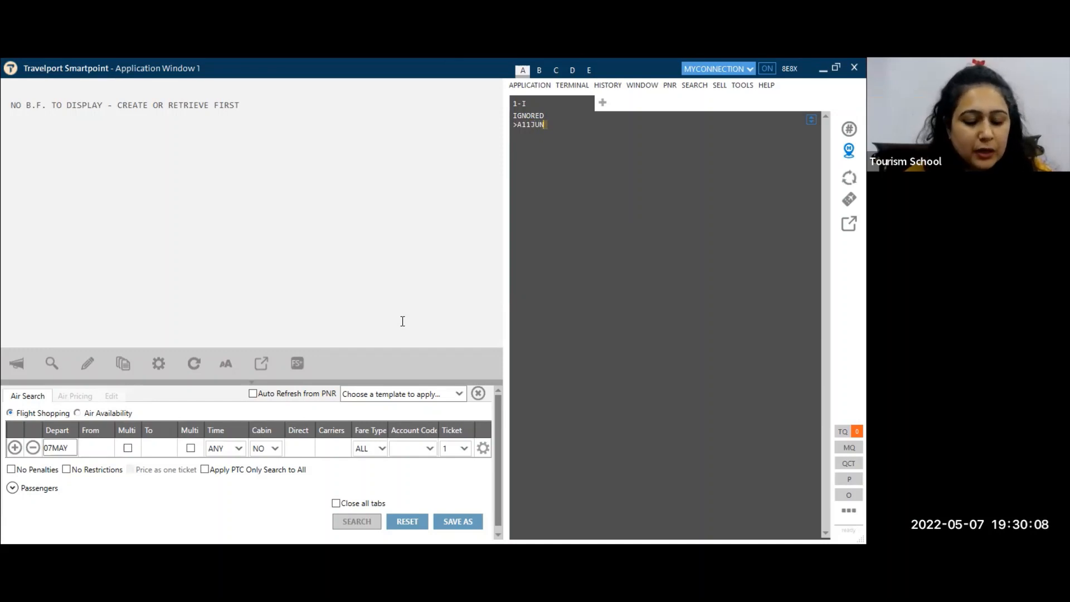
pyautogui.write('DE')
pyautogui.write('L')
pyautogui.press('BackSpace')
pyautogui.press('BackSpace')
pyautogui.press('BackSpace')
pyautogui.write('ELRFR')
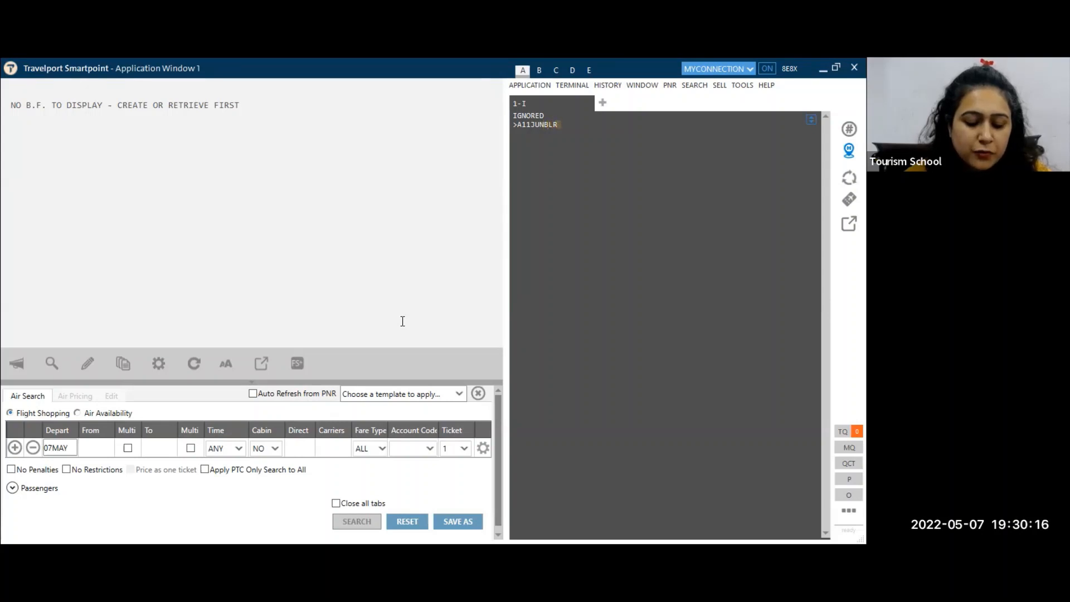
pyautogui.write('A')
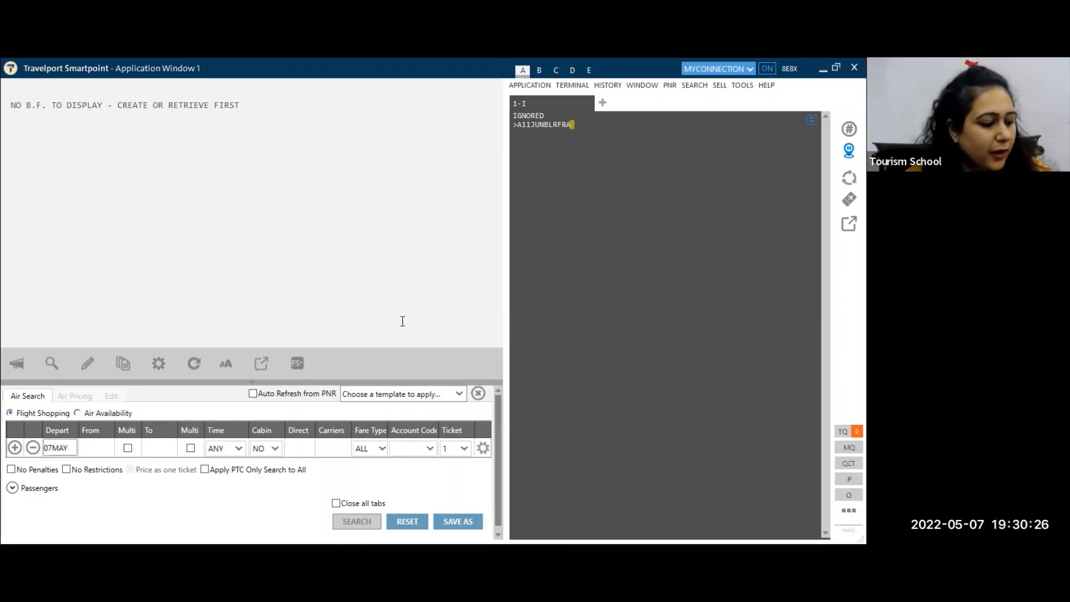
pyautogui.press('Return')
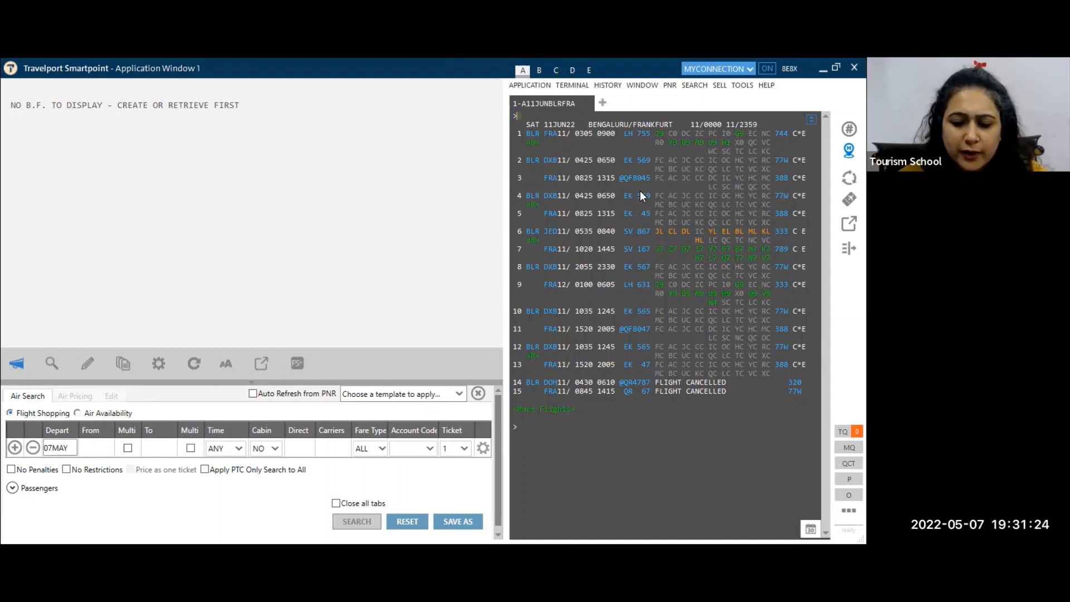
# - Open the rich content and branding details for the LH 755 flight on line 1 of the availability display
pyautogui.click(533, 140)
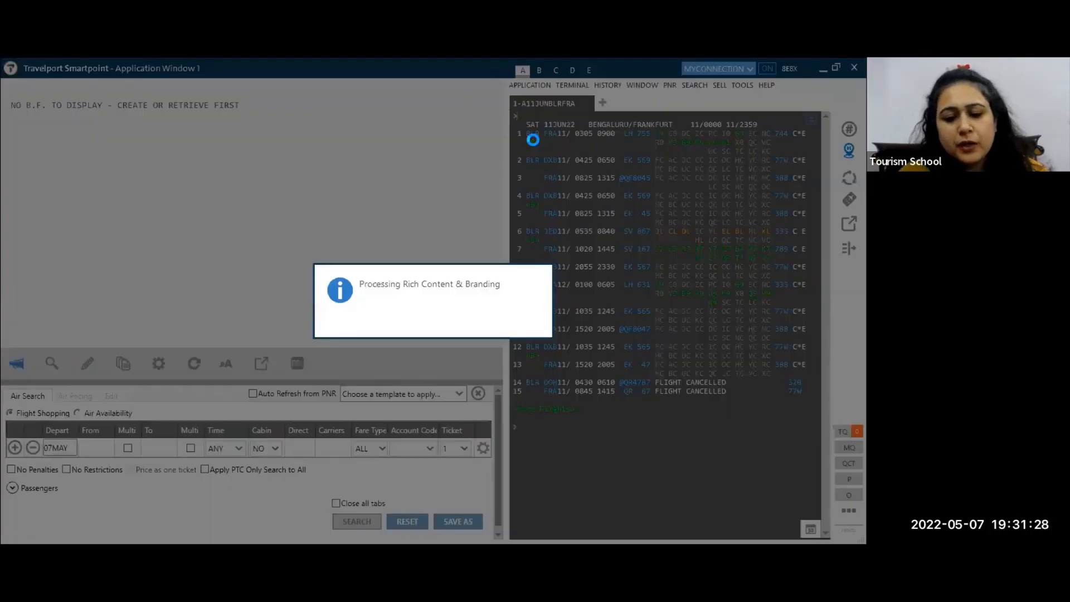